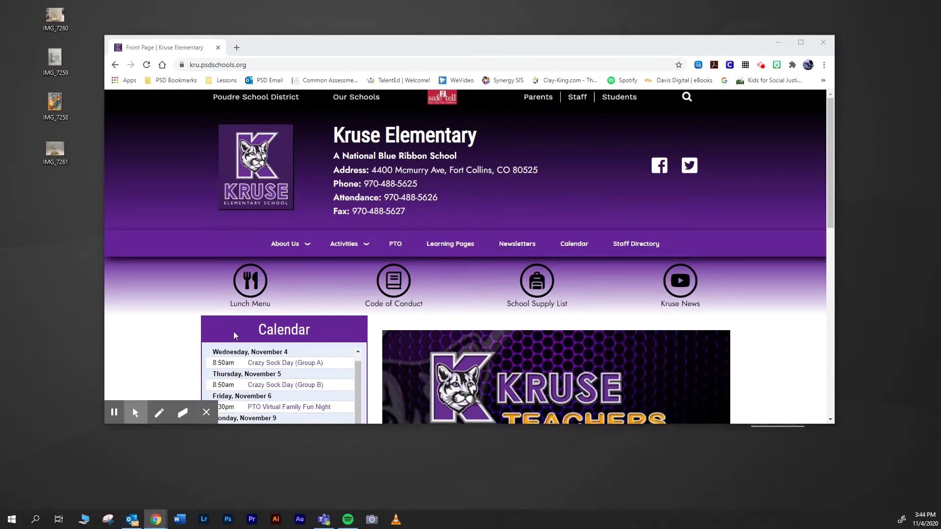
Select the four desktop images and enter originalworks.com in Chrome's address bar
drag(91, 208, 29, 9)
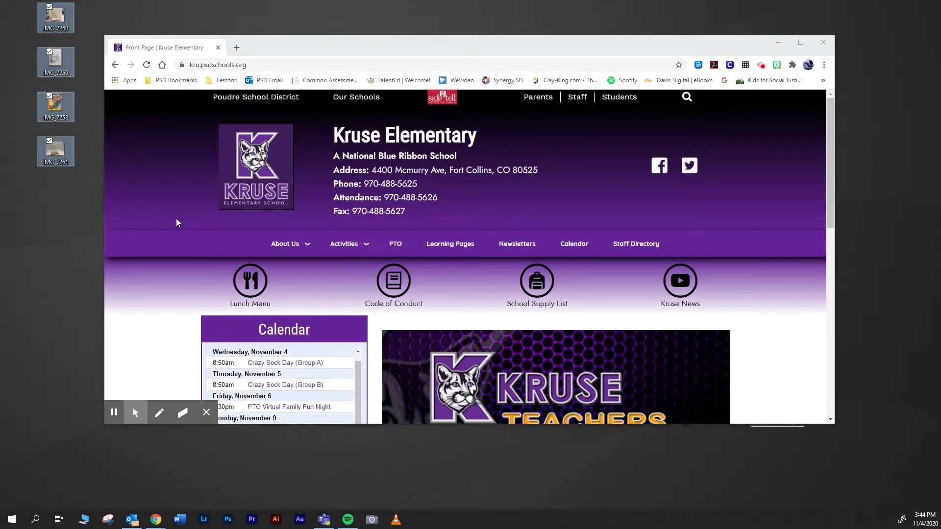
drag(301, 47, 310, 40)
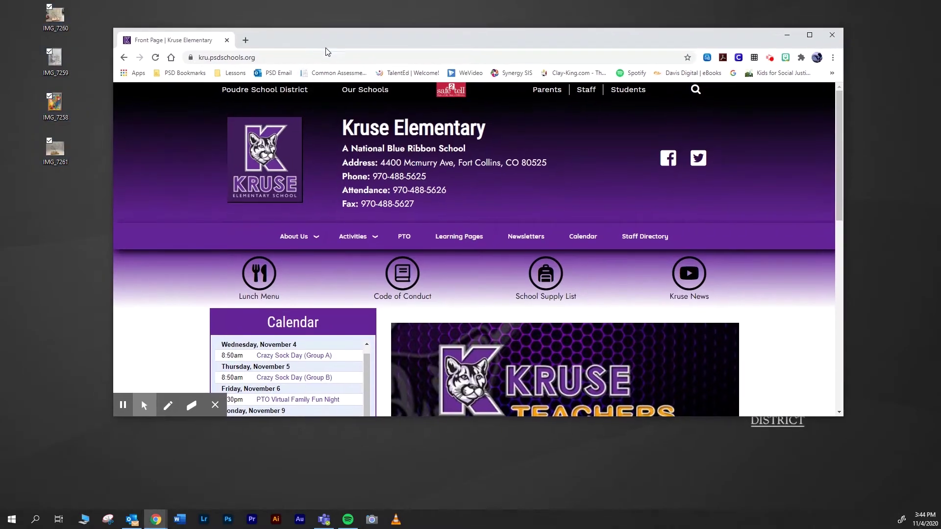
click(299, 57)
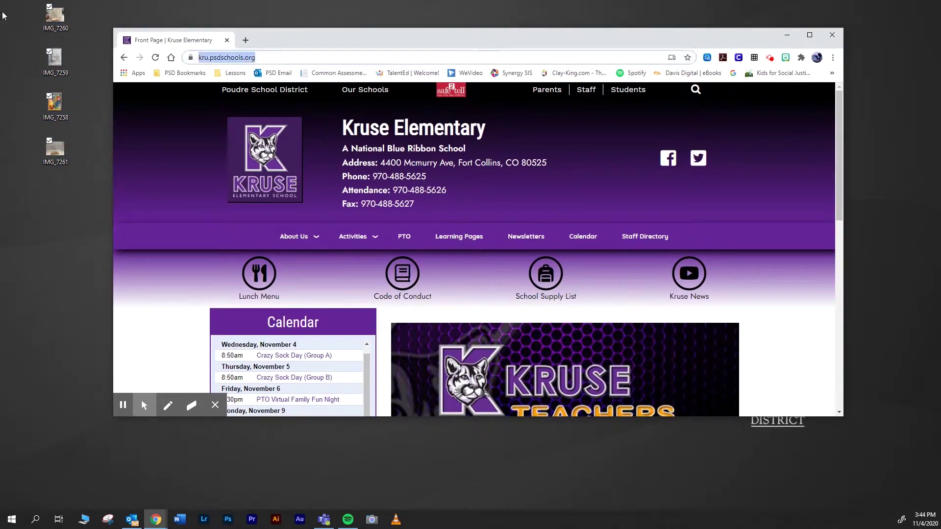
text(orininal)
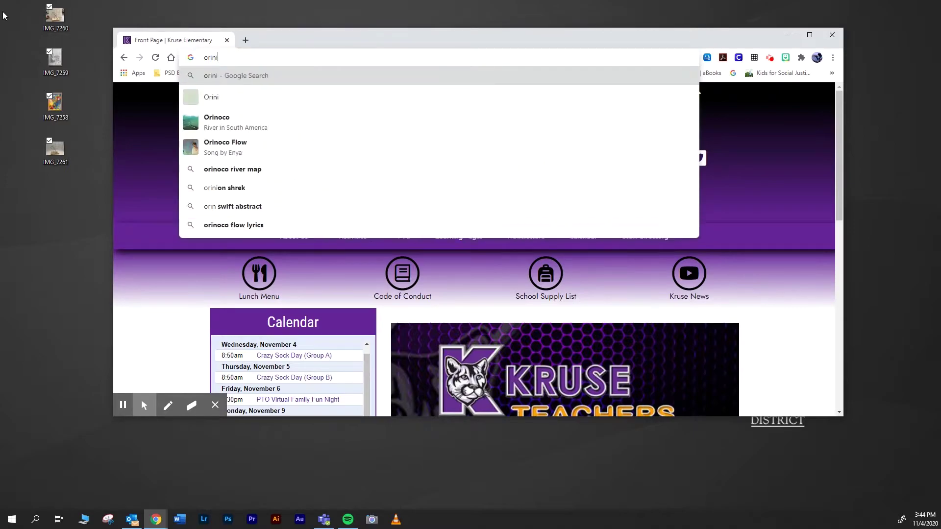
text(works.com)
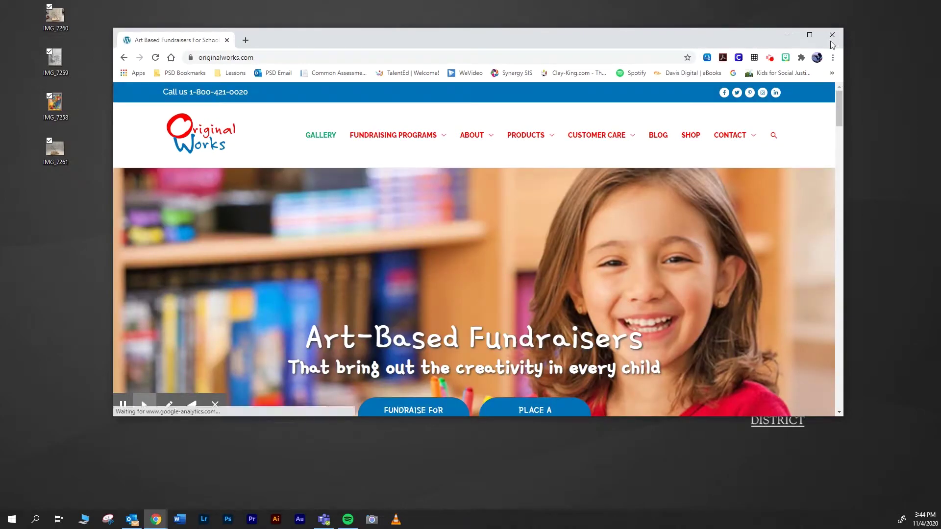
Maximize Chrome and go from the gallery page to the online store's account area
click(809, 35)
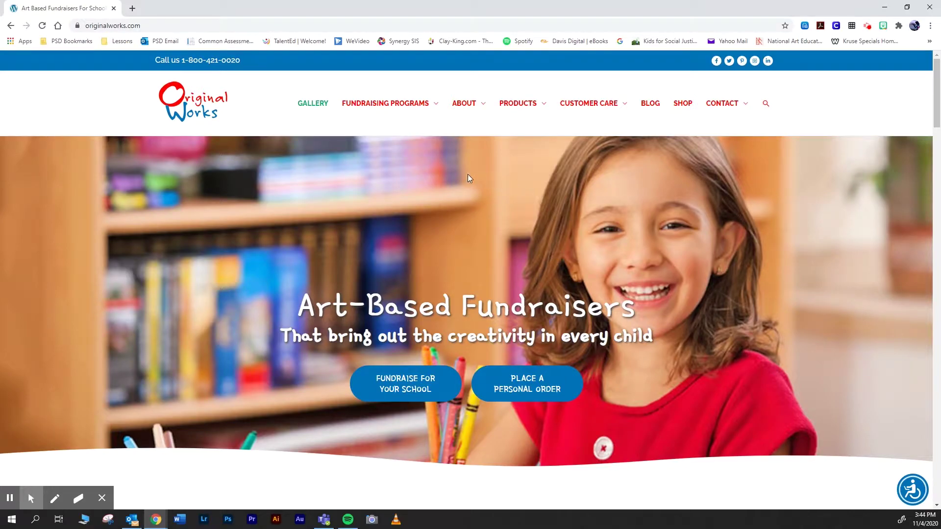
click(314, 105)
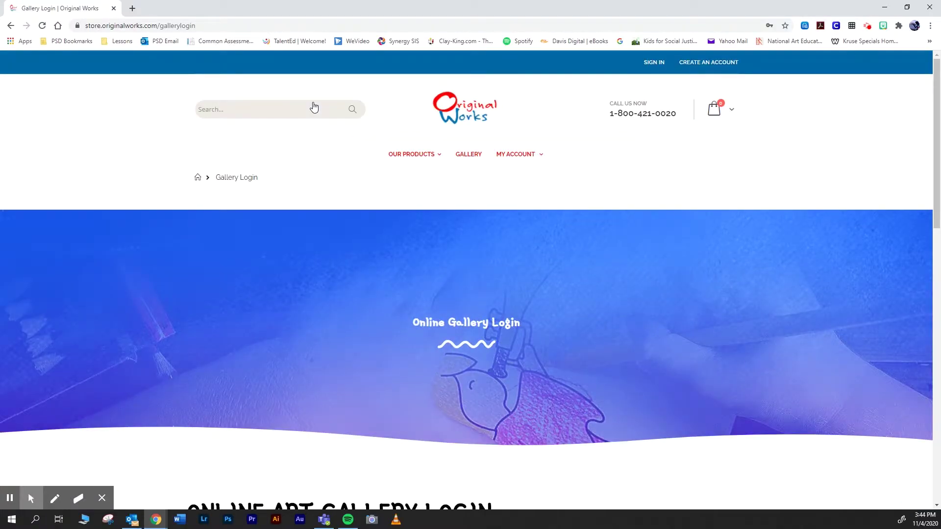
click(512, 155)
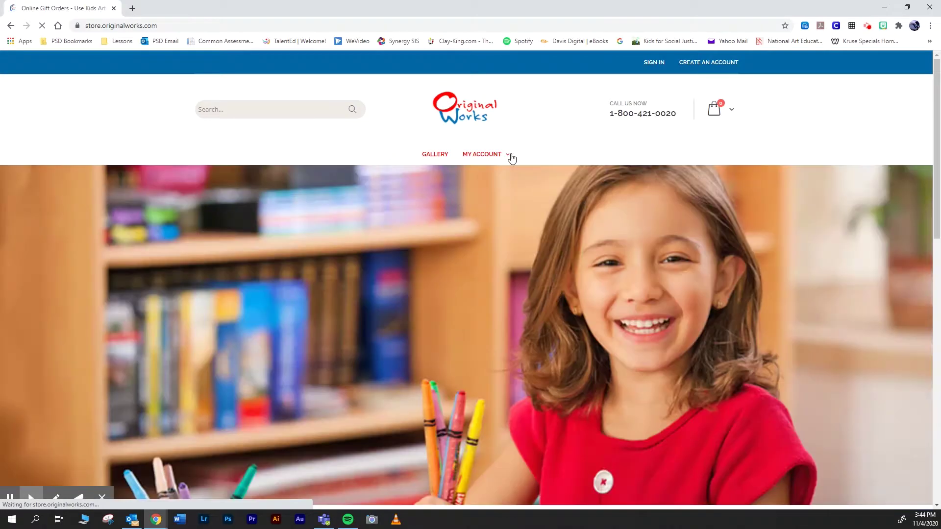
scroll(620, 157, down, 7)
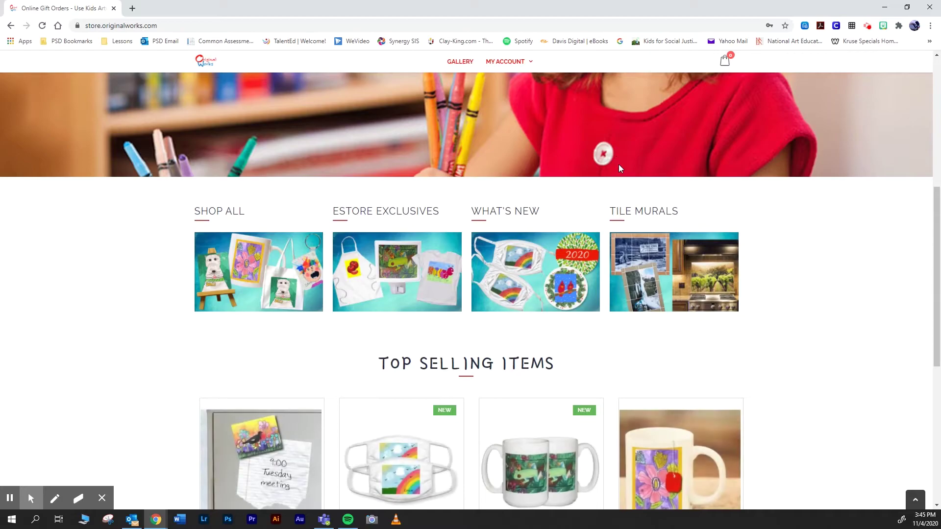
scroll(618, 169, up, 7)
Open My Artwork and sign in with the saved account details
mouse_move(504, 157)
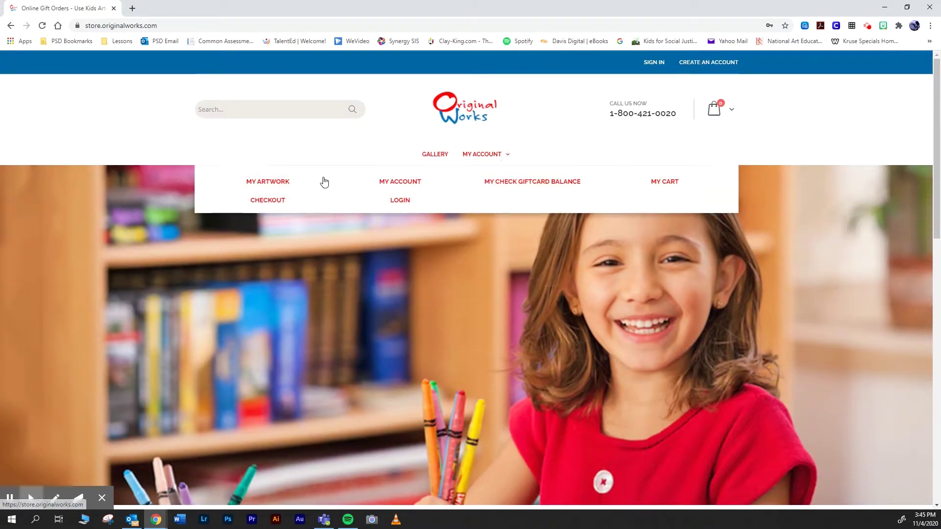
click(267, 185)
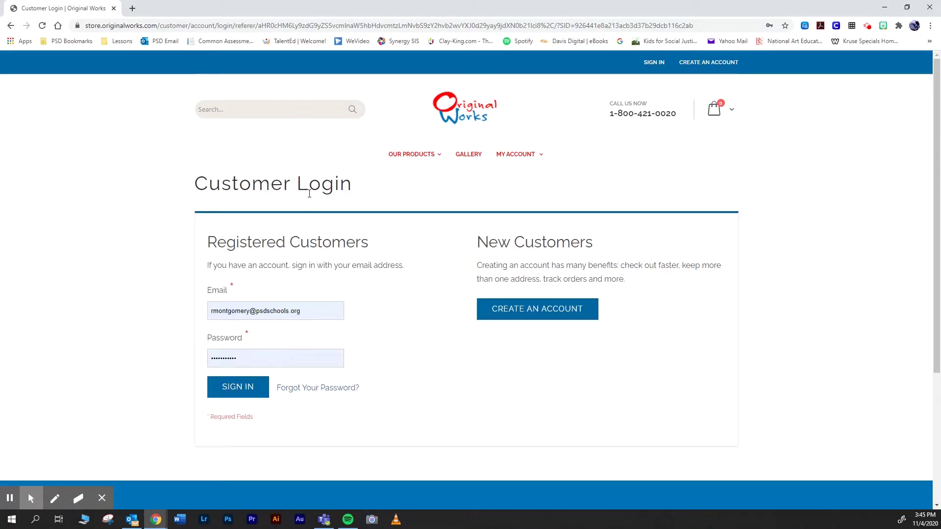
scroll(293, 197, down, 1)
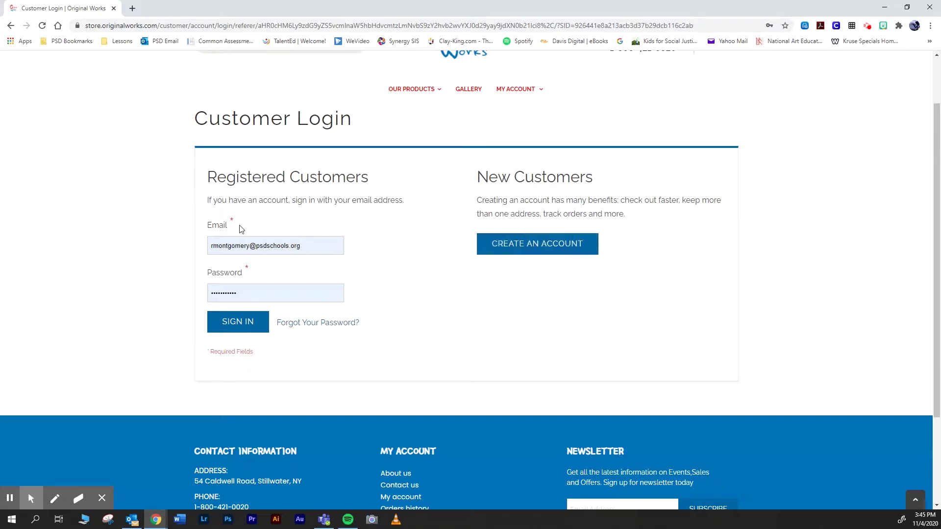
click(248, 327)
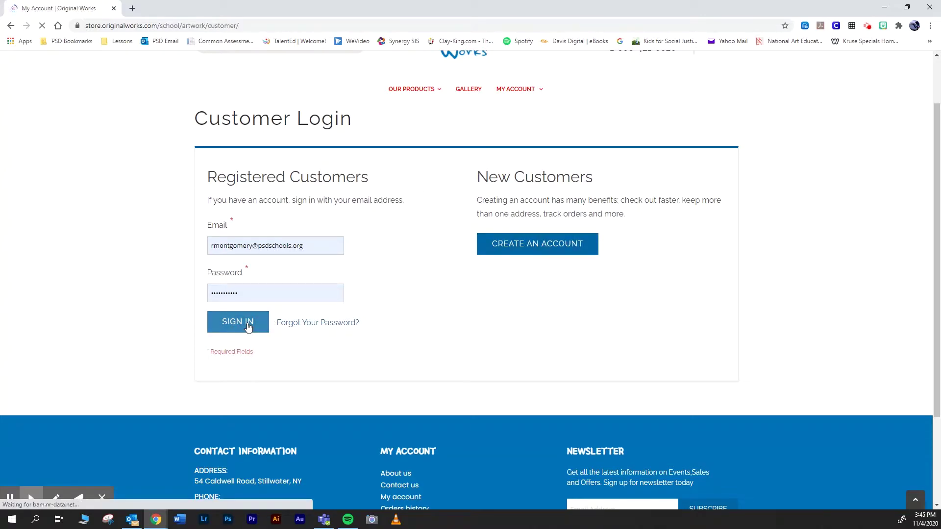
scroll(388, 179, down, 1)
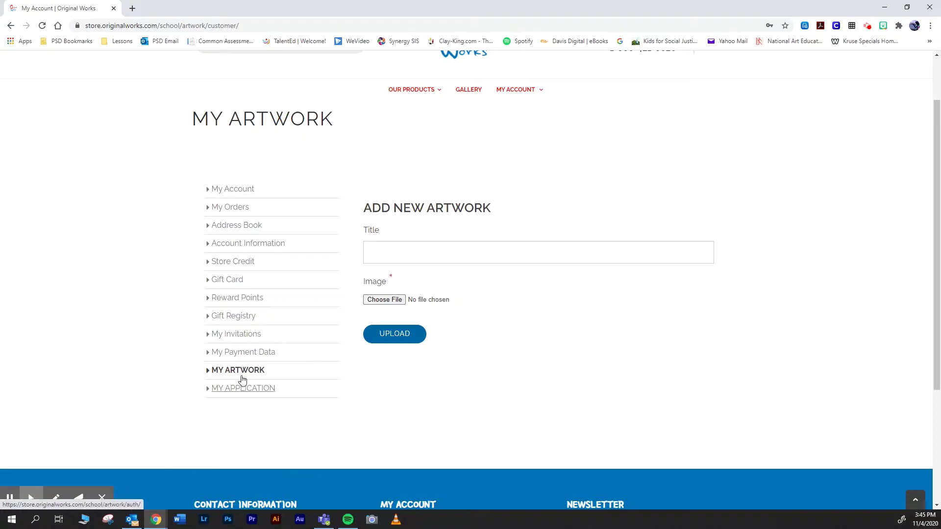
Return to My Artwork and enter 'Hot Air Balloon' as the new artwork's title
click(244, 189)
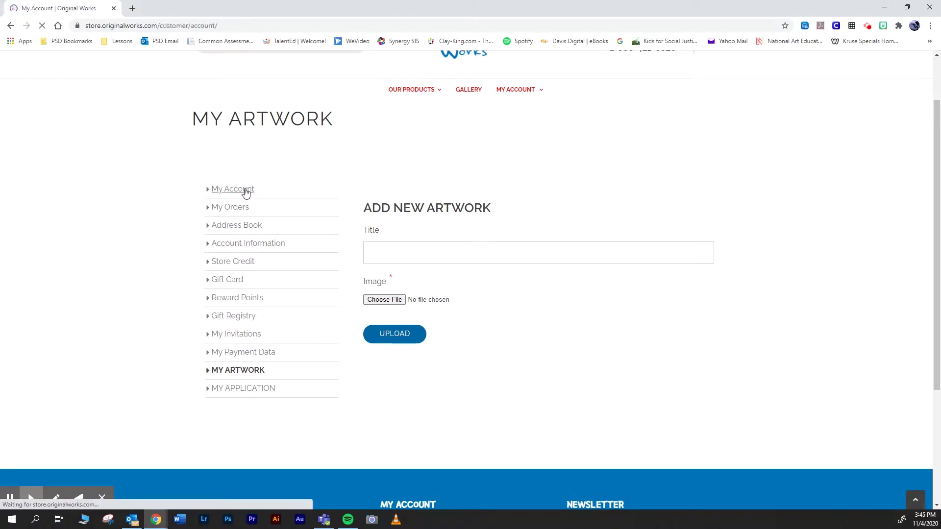
scroll(246, 192, down, 1)
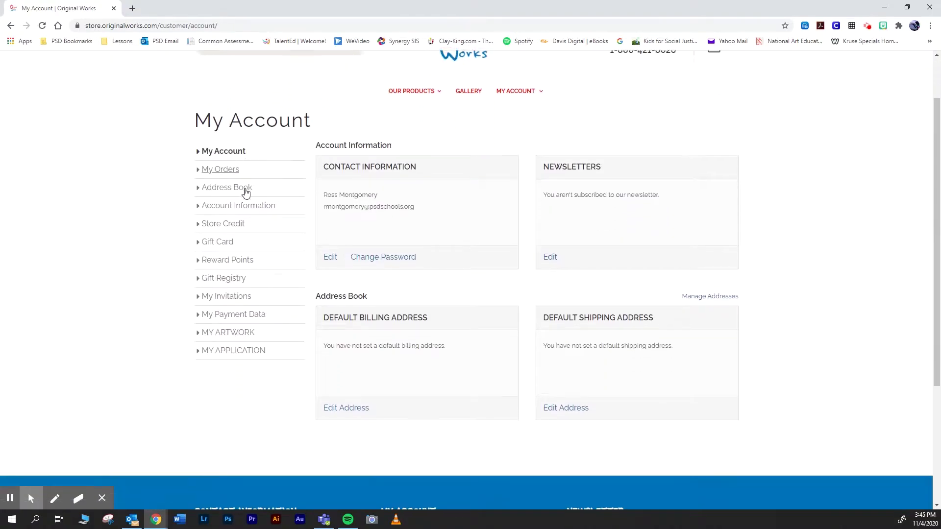
scroll(292, 199, down, 1)
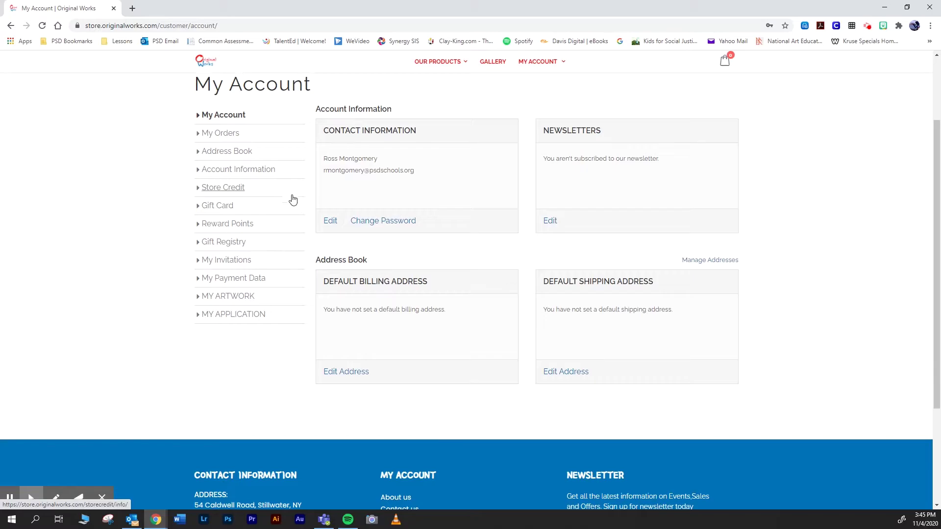
click(219, 300)
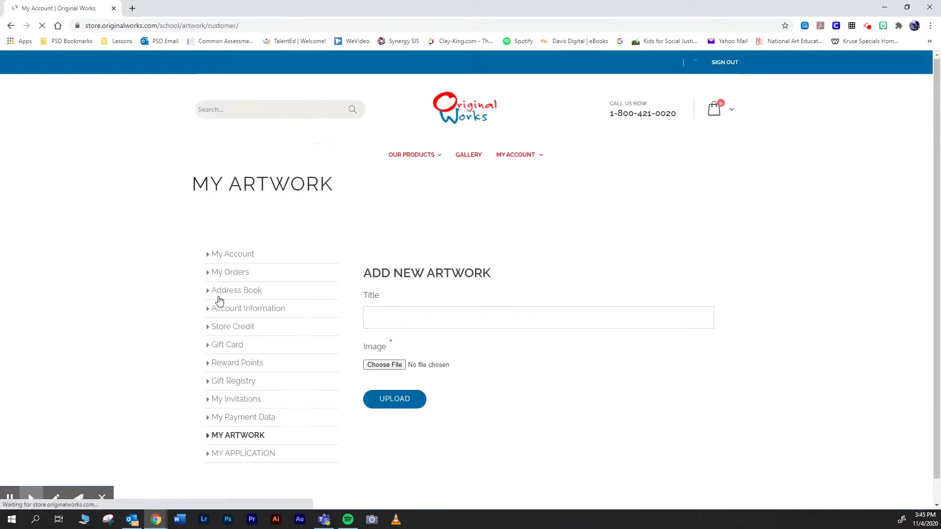
scroll(380, 275, down, 1)
click(392, 288)
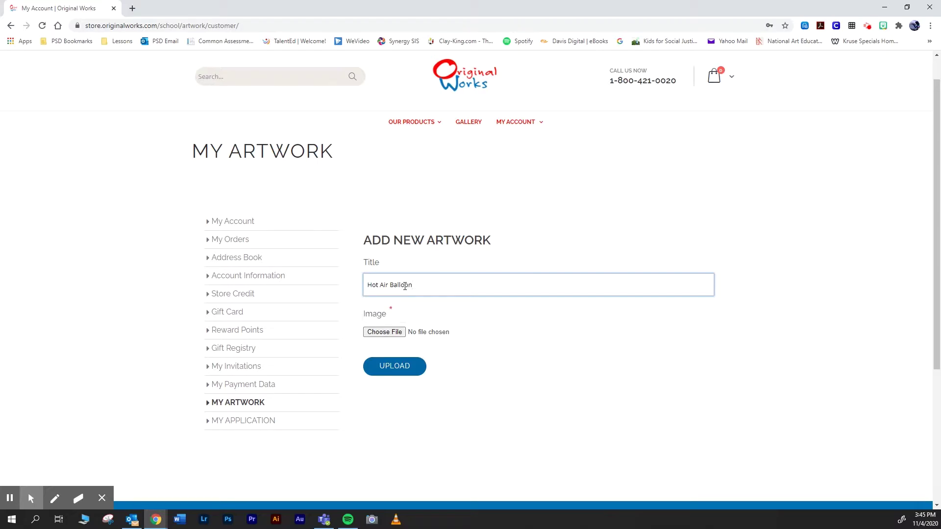
Upload IMG_7258.JPG as 'Hot Air Balloon' and save it in upright orientation
key(Return)
click(384, 332)
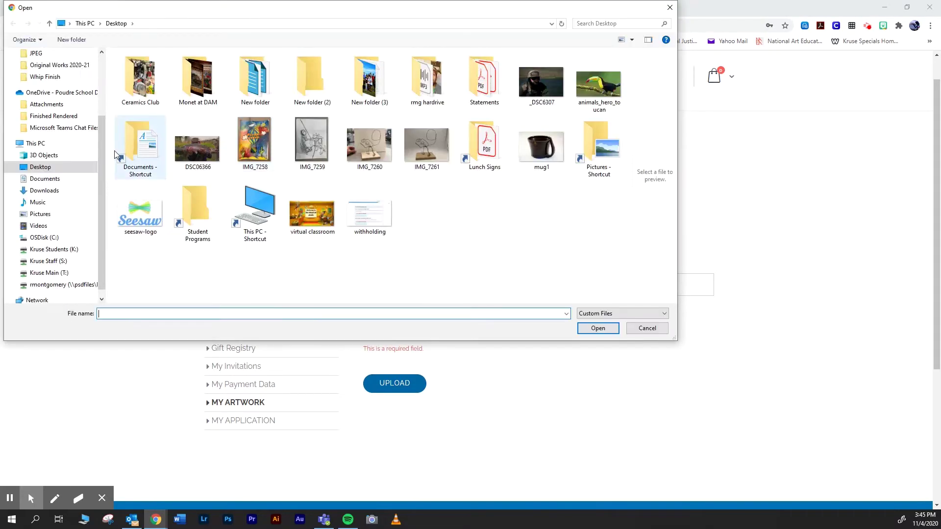
double_click(260, 148)
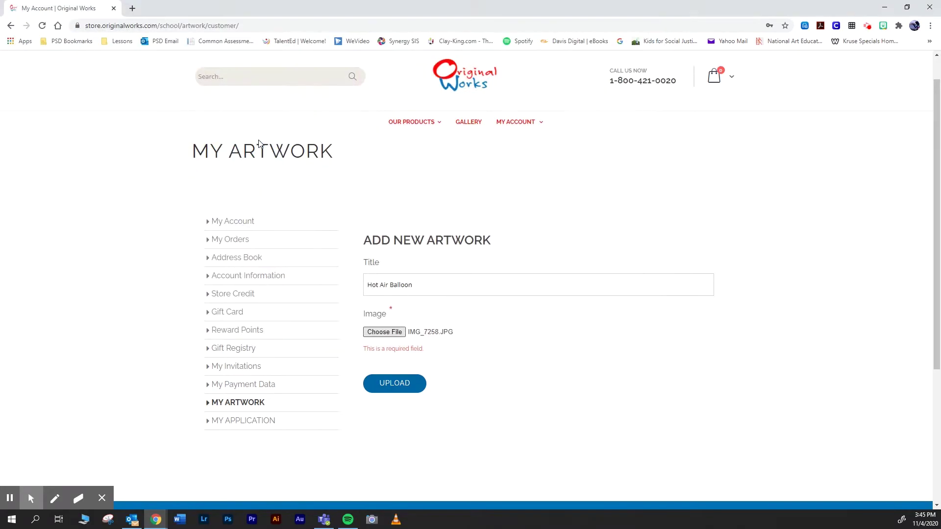
click(407, 389)
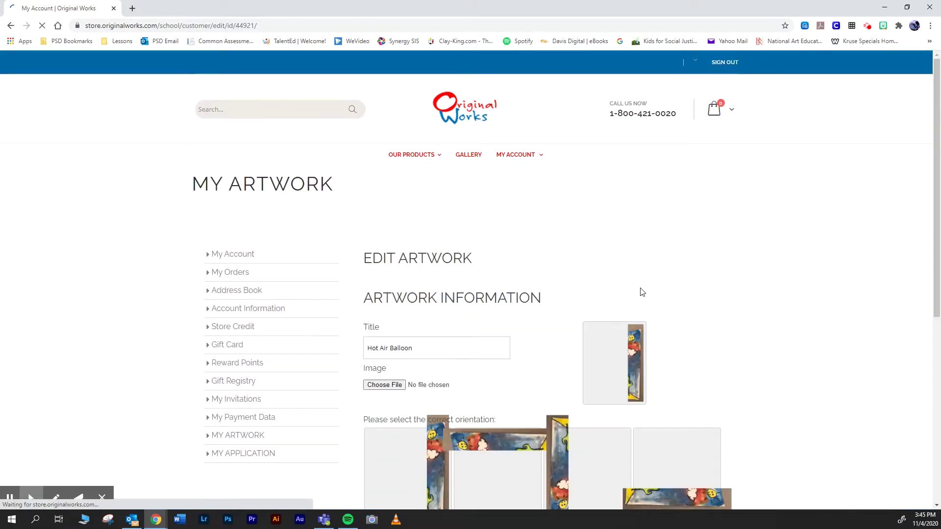
scroll(642, 292, down, 3)
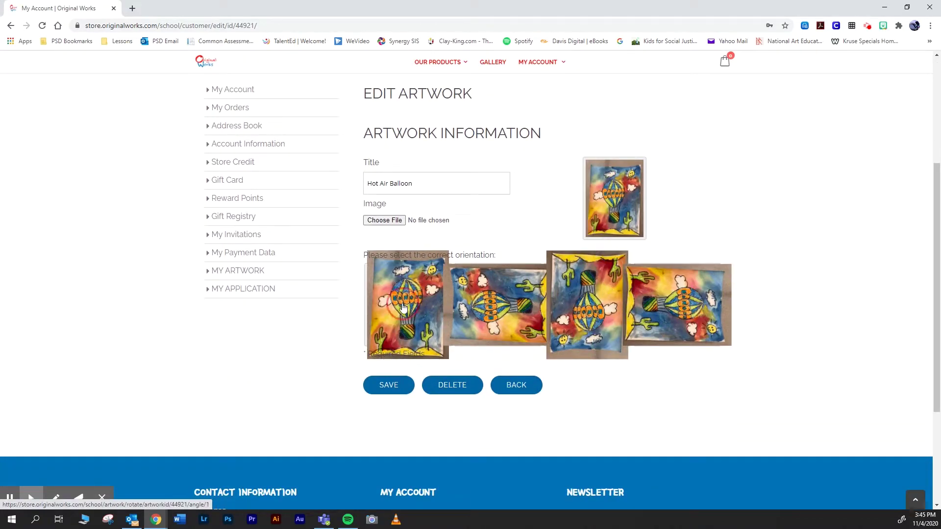
click(403, 308)
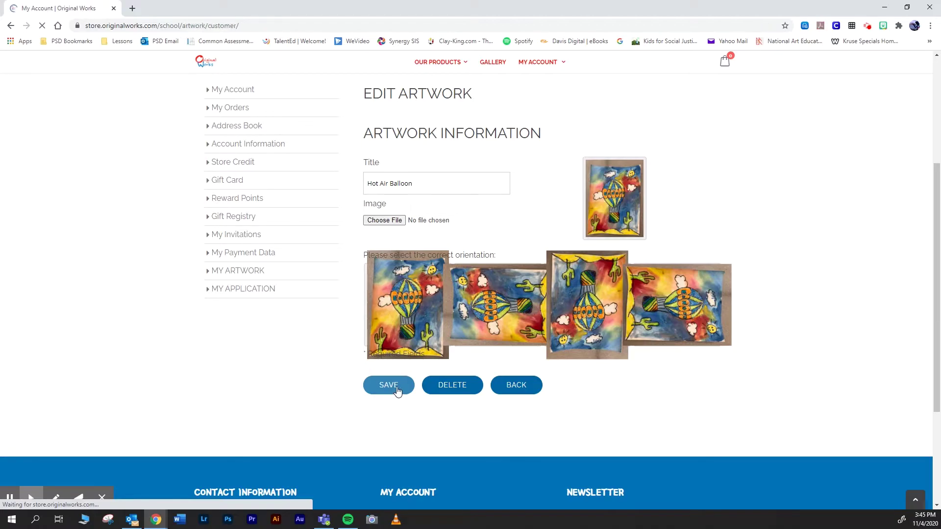
Title the new artwork 'Wire Sculpture' and attach the IMG_7261.JPG image
scroll(451, 320, down, 2)
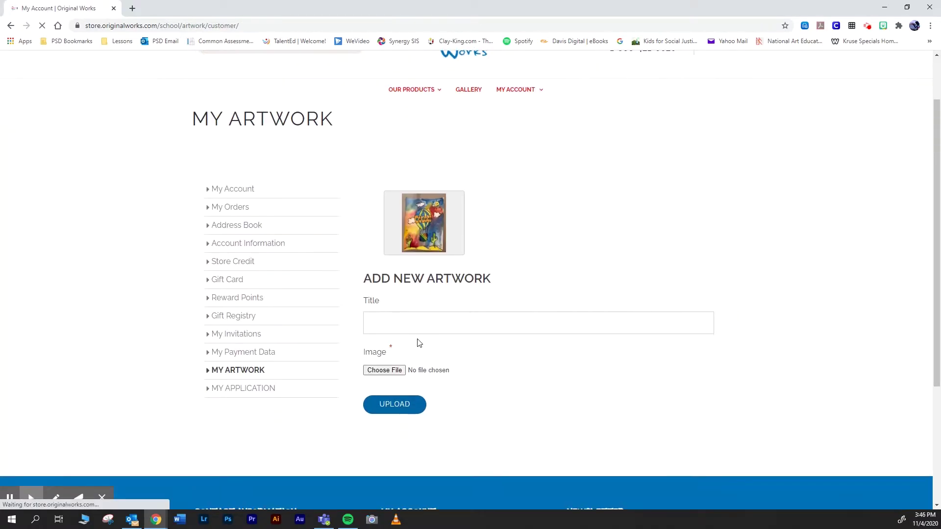
click(422, 324)
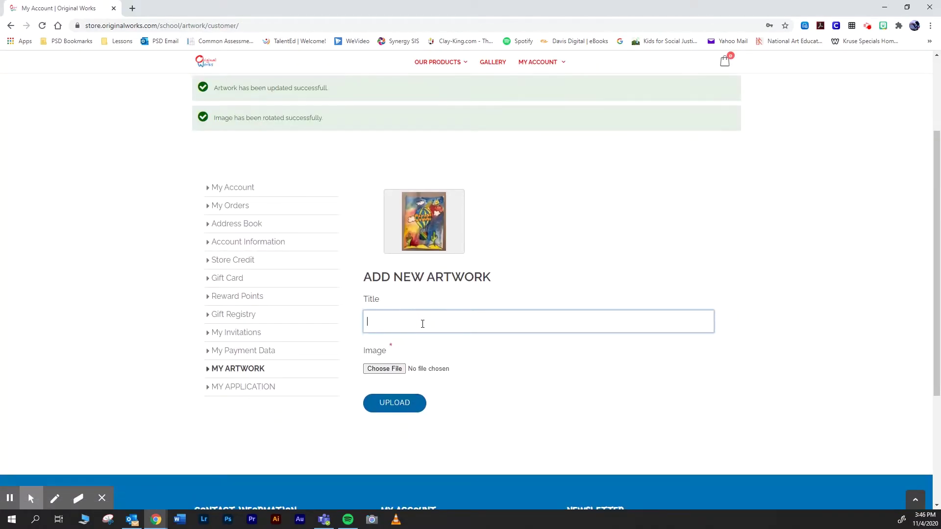
text(Wire Sculpture)
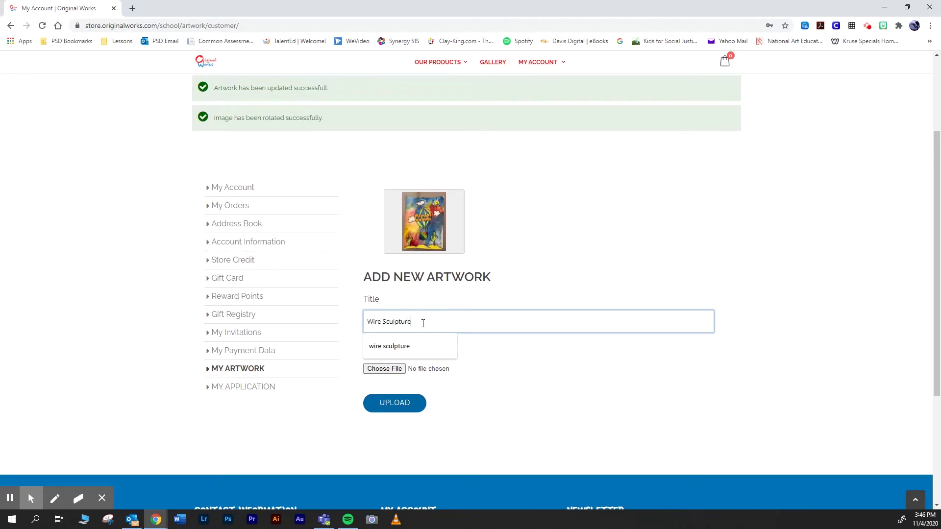
key(Return)
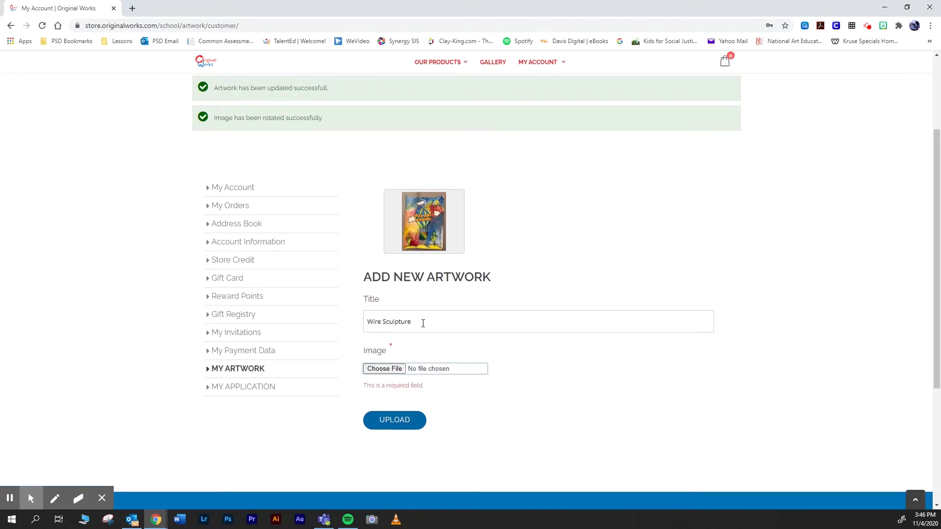
click(390, 373)
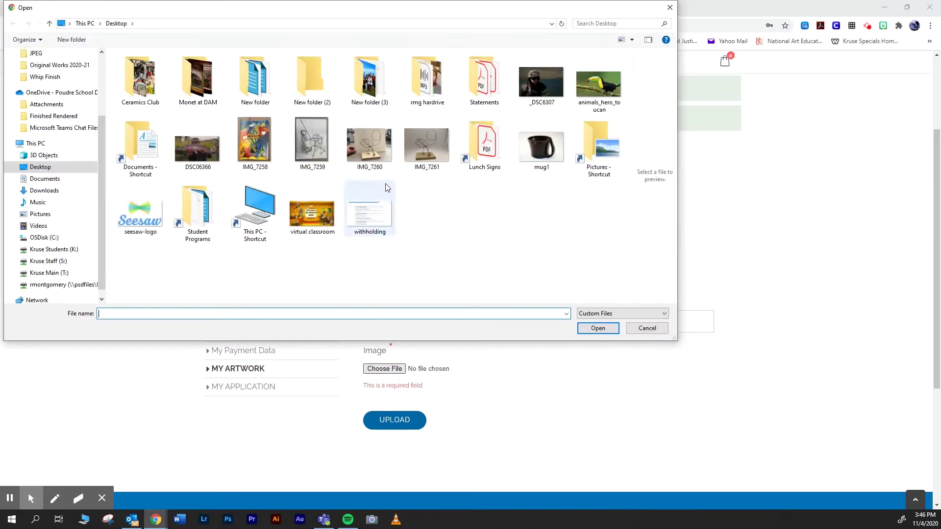
click(442, 149)
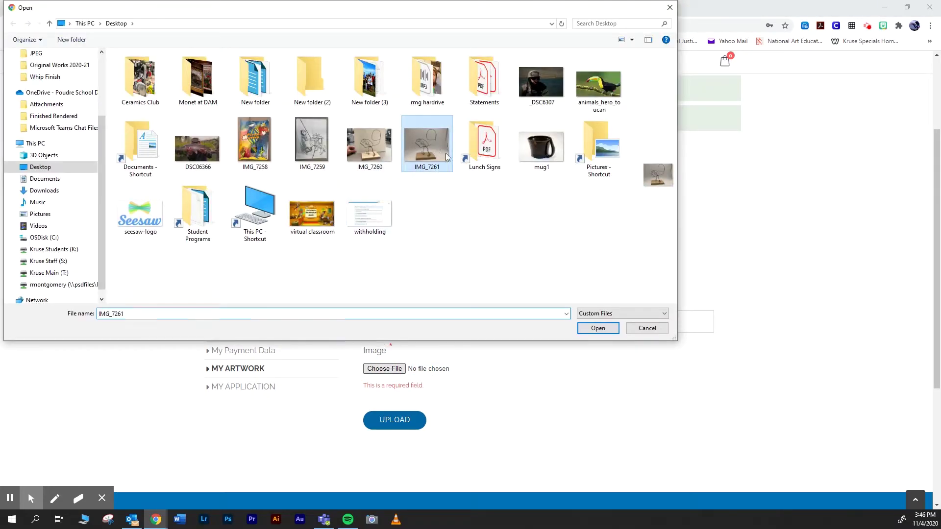
click(608, 329)
Upload and save the Wire Sculpture artwork
scroll(505, 369, down, 1)
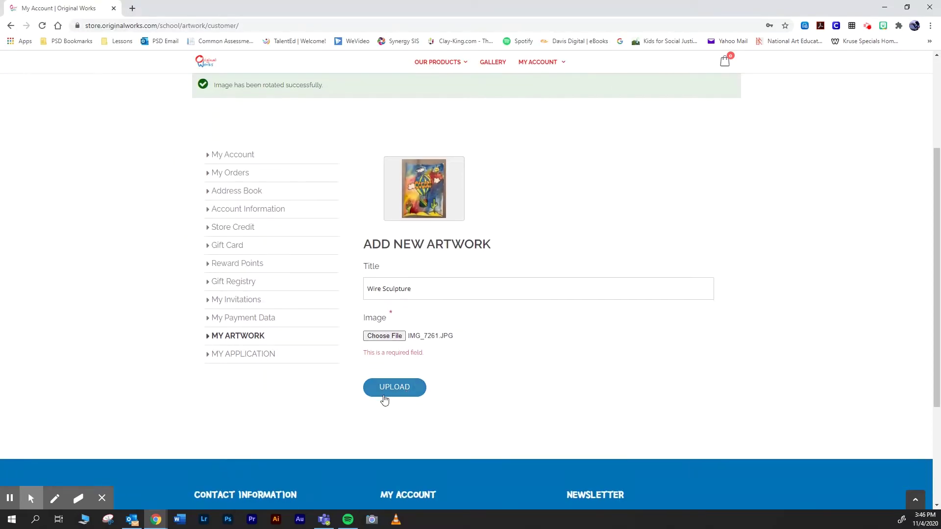
click(384, 397)
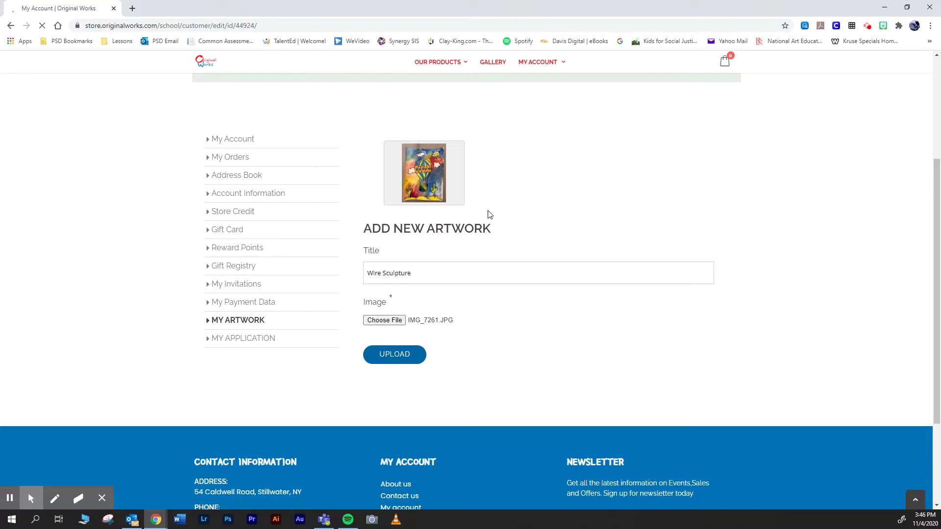
scroll(491, 213, down, 3)
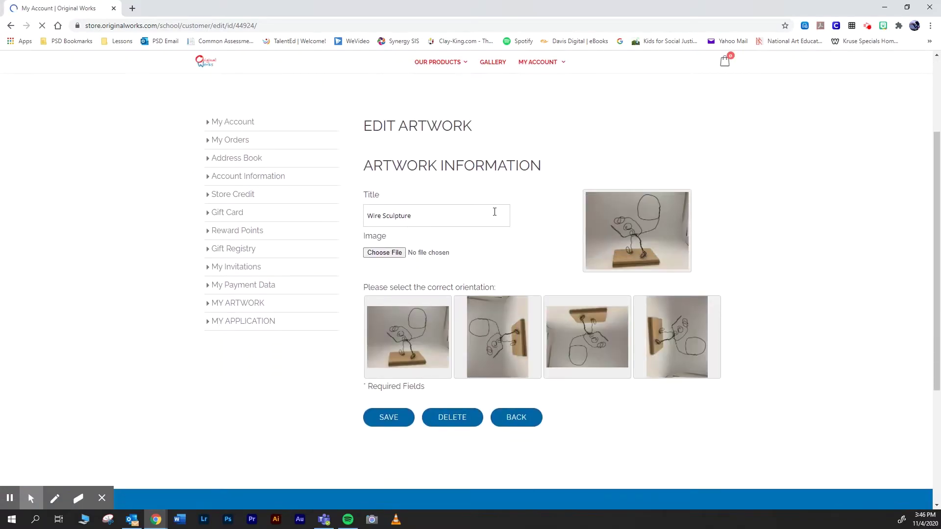
click(395, 423)
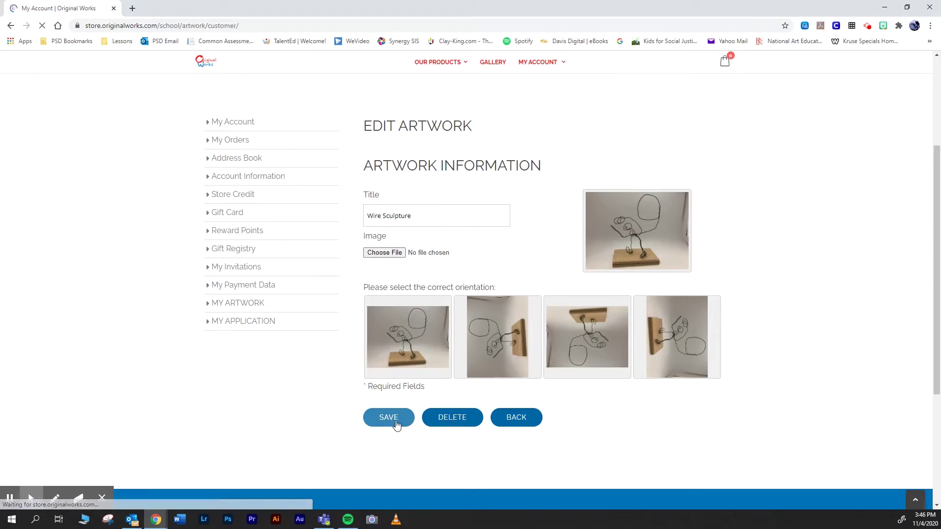
scroll(431, 367, down, 1)
click(438, 321)
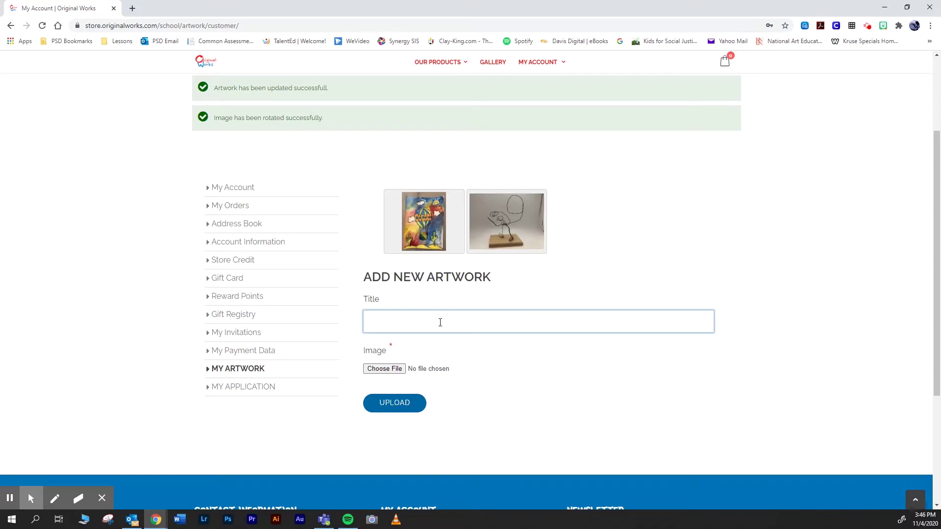
Title the artwork 'Still life', attach IMG_7259.JPG and upload it
text(Still life)
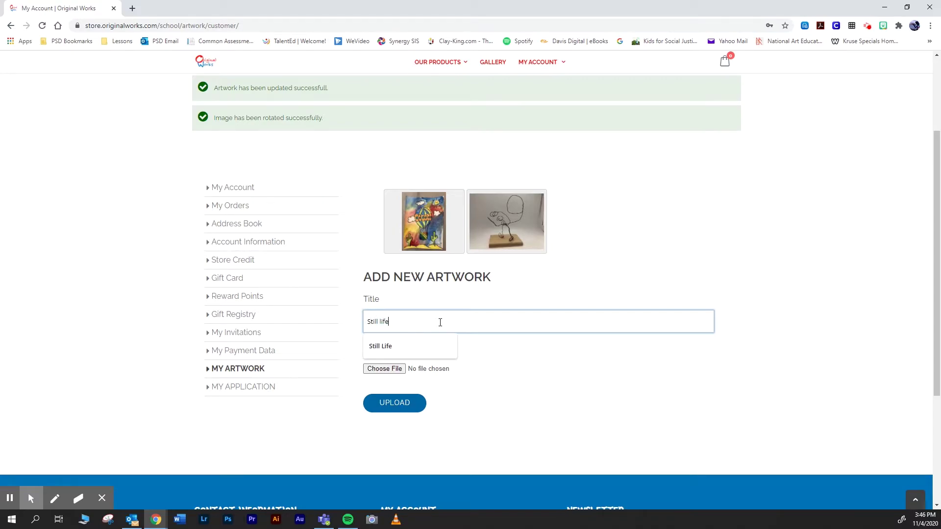
click(378, 371)
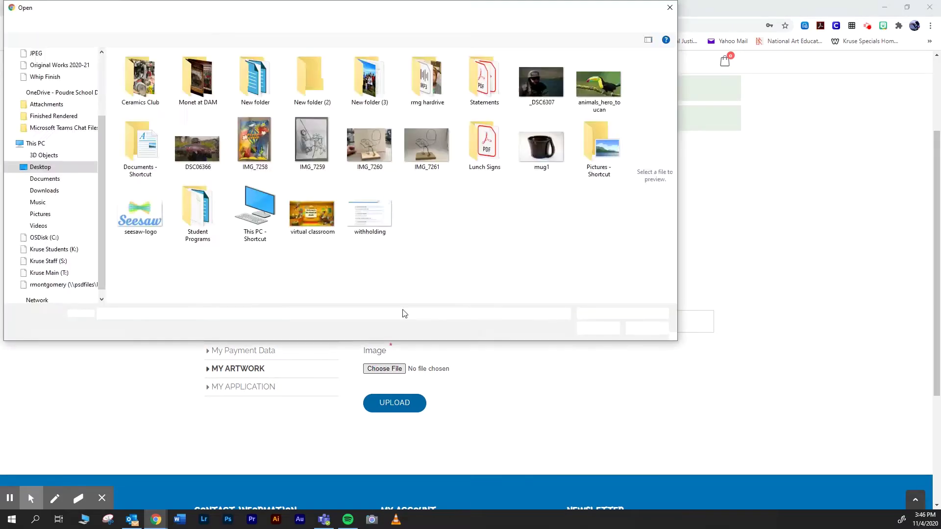
click(313, 145)
click(598, 329)
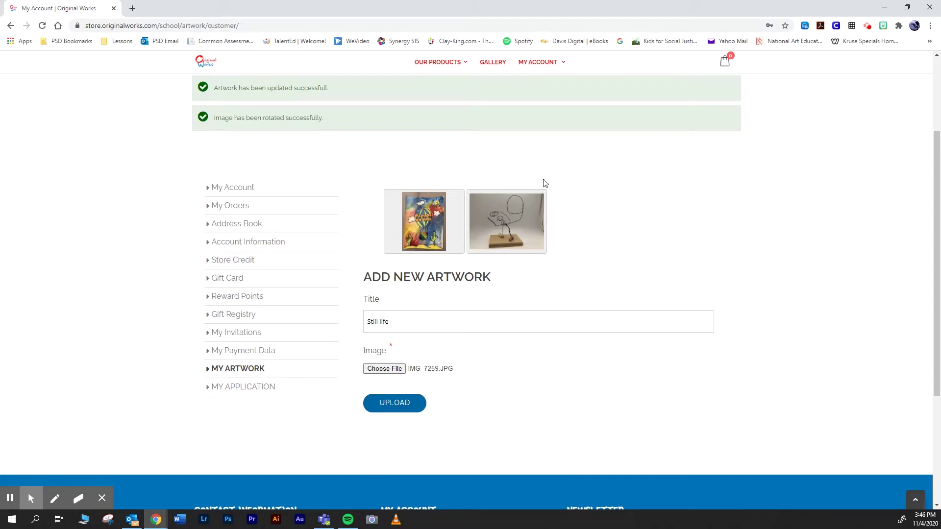
click(387, 405)
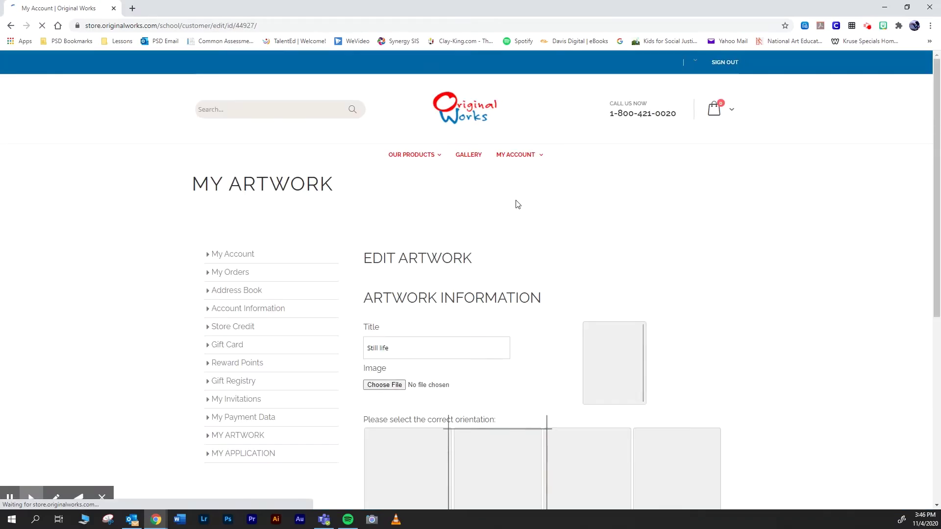
Rotate the Still life artwork to landscape orientation and save it
scroll(590, 222, down, 2)
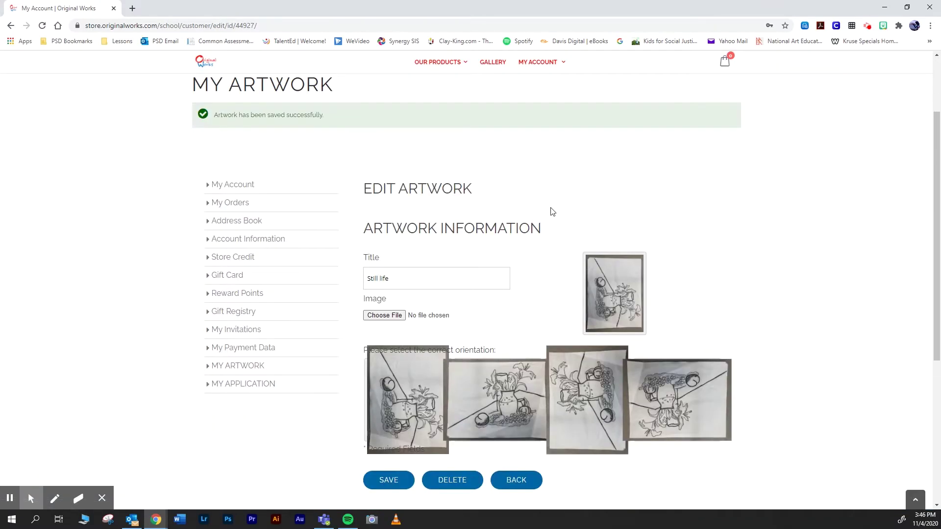
scroll(550, 210, down, 1)
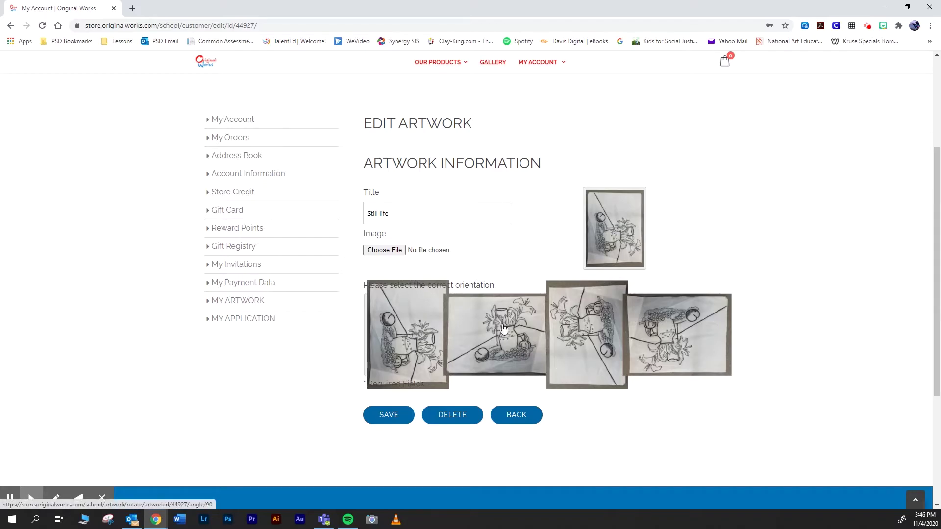
click(508, 341)
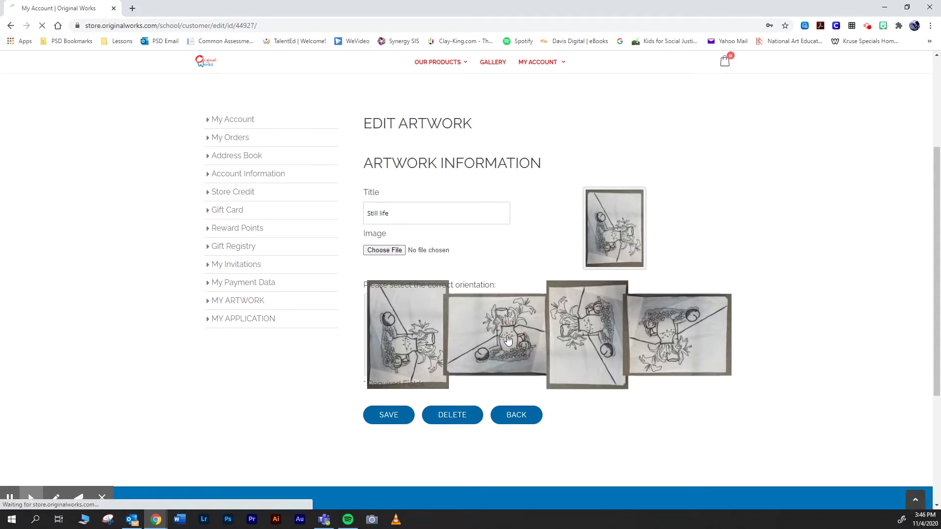
click(389, 415)
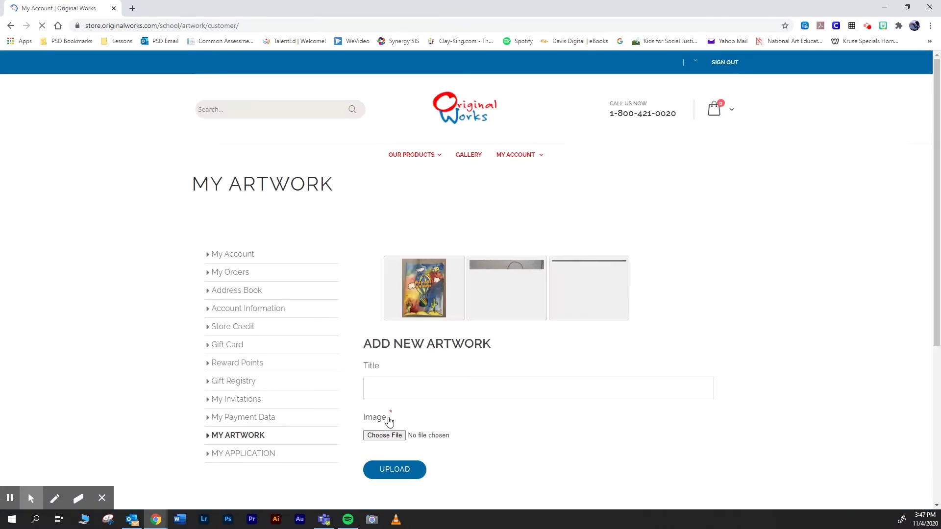
scroll(774, 252, down, 1)
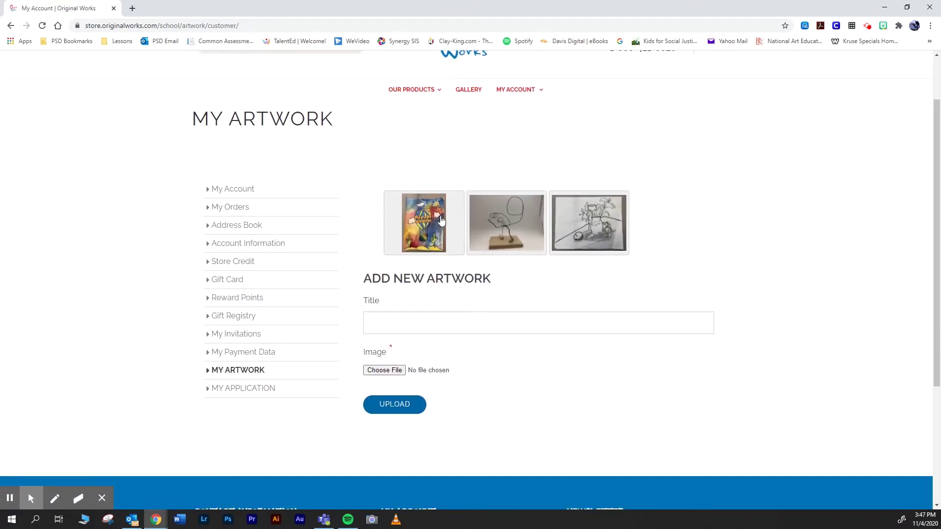
scroll(492, 233, down, 1)
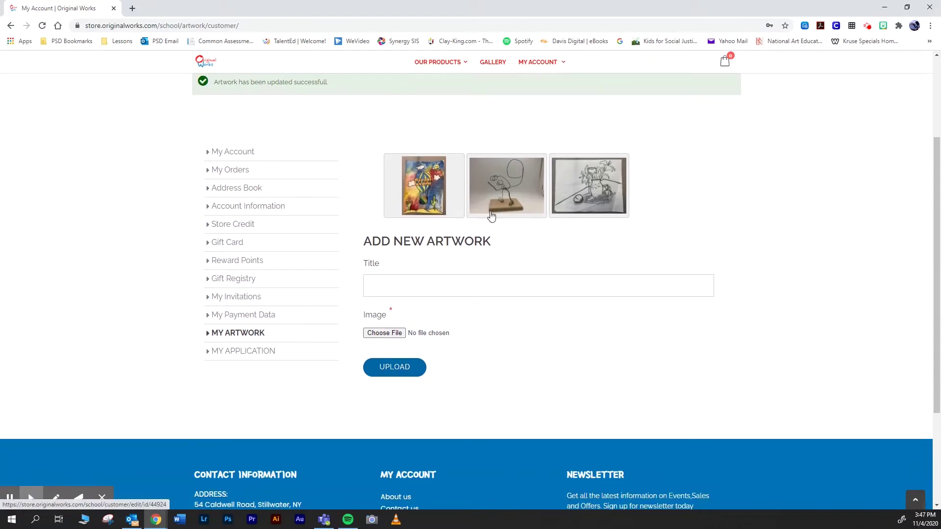
scroll(504, 275, up, 1)
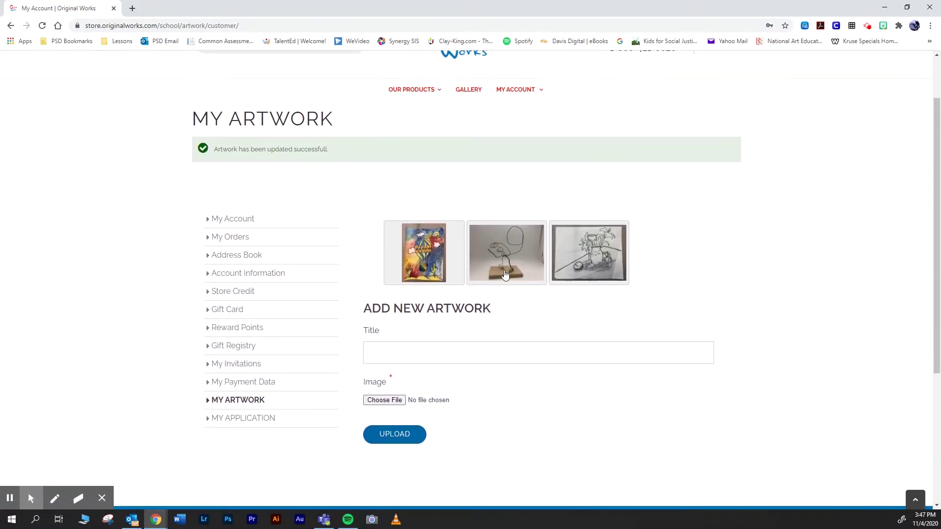
click(407, 90)
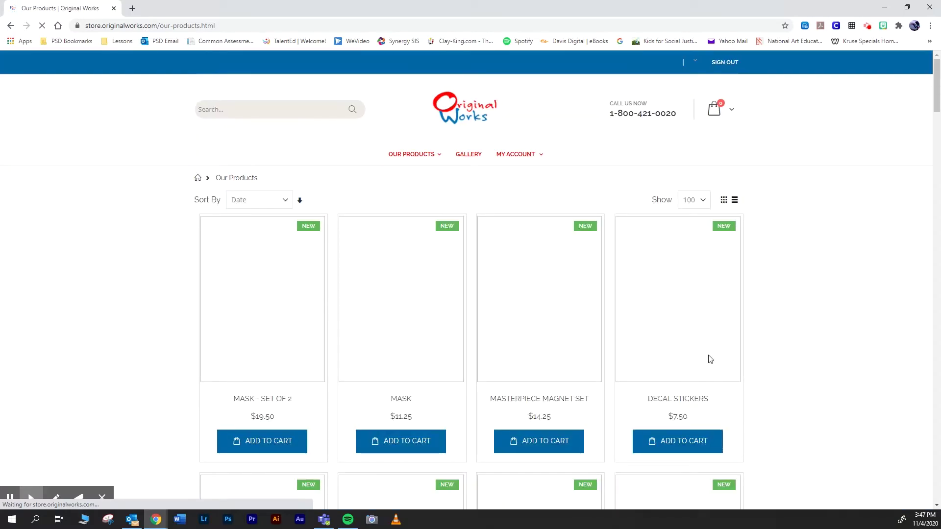
scroll(460, 325, down, 3)
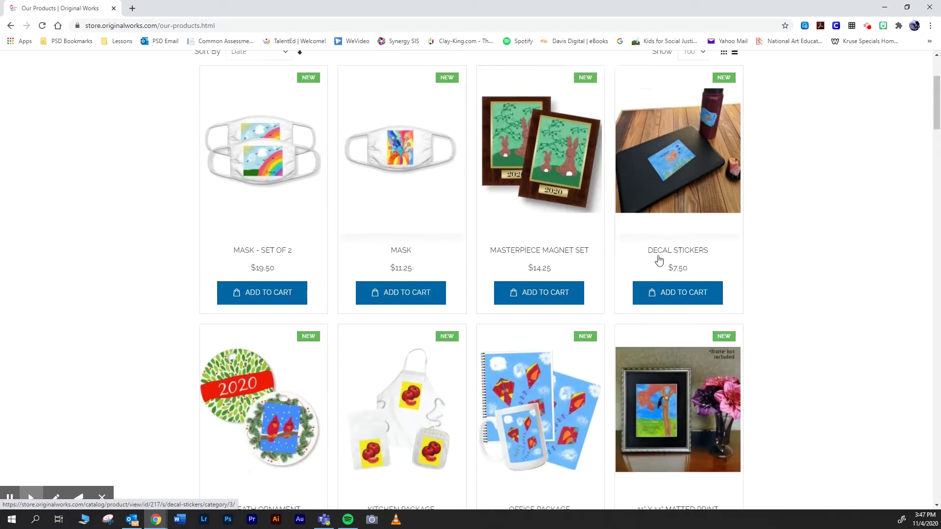
scroll(659, 260, down, 5)
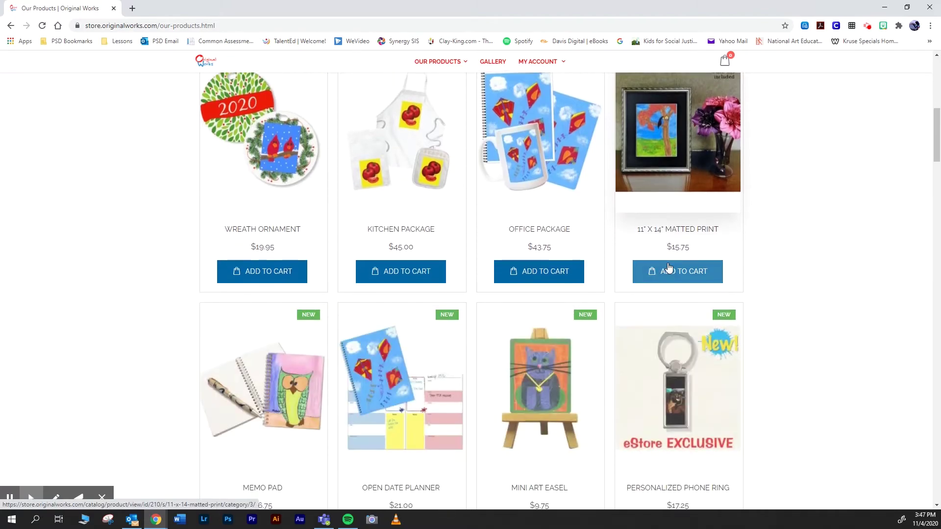
scroll(669, 267, down, 5)
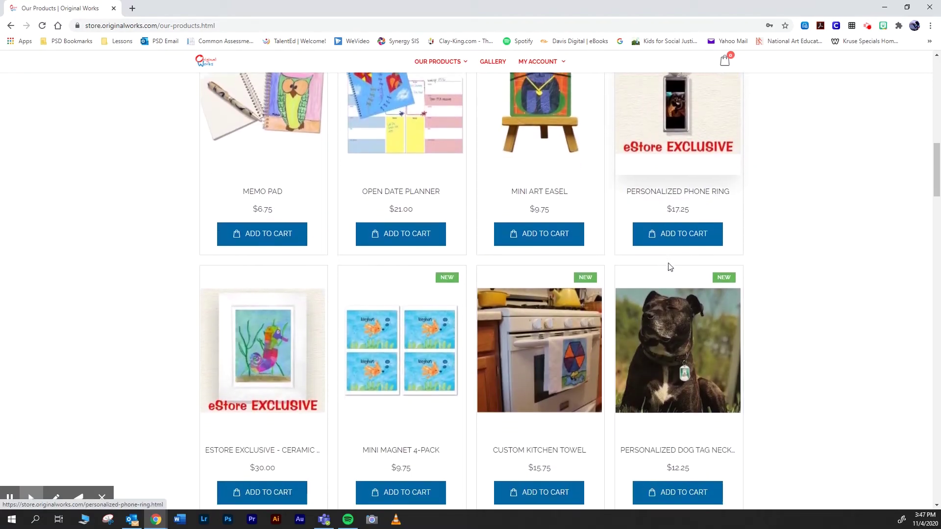
scroll(669, 267, down, 6)
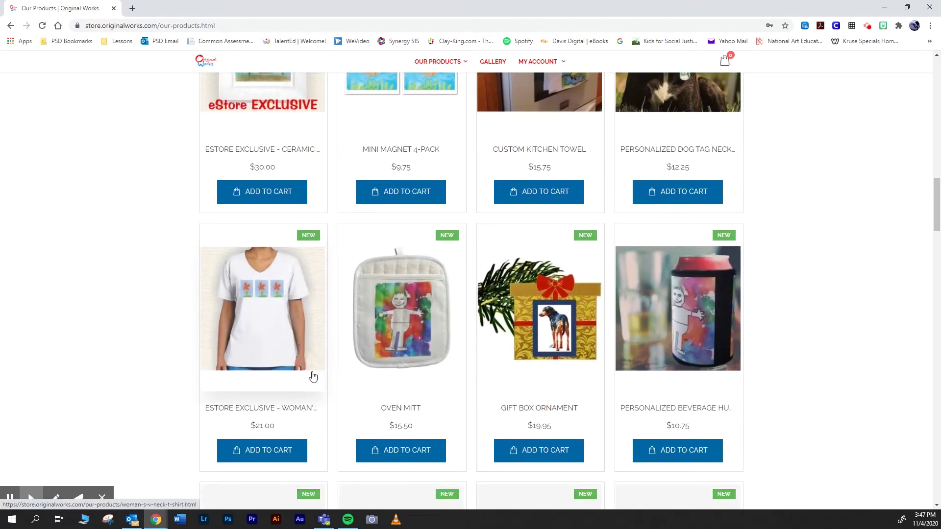
scroll(313, 376, down, 9)
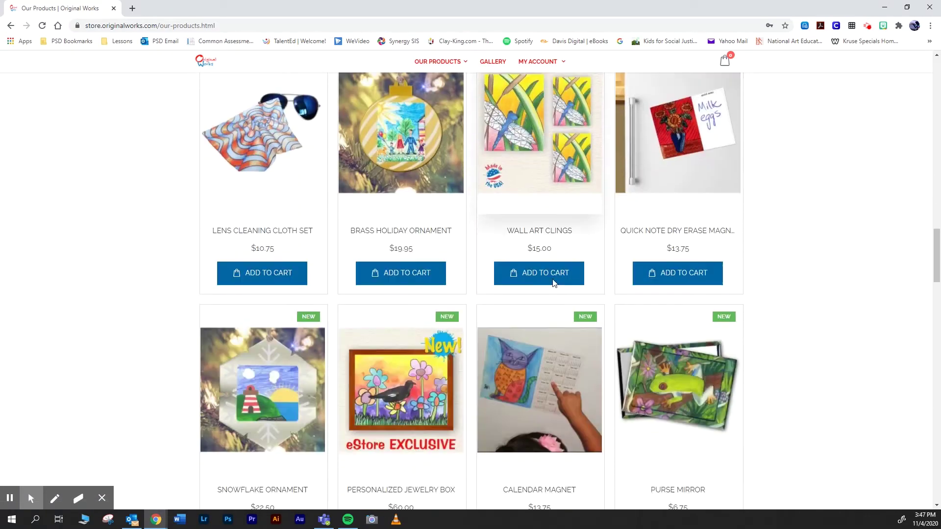
scroll(554, 283, down, 5)
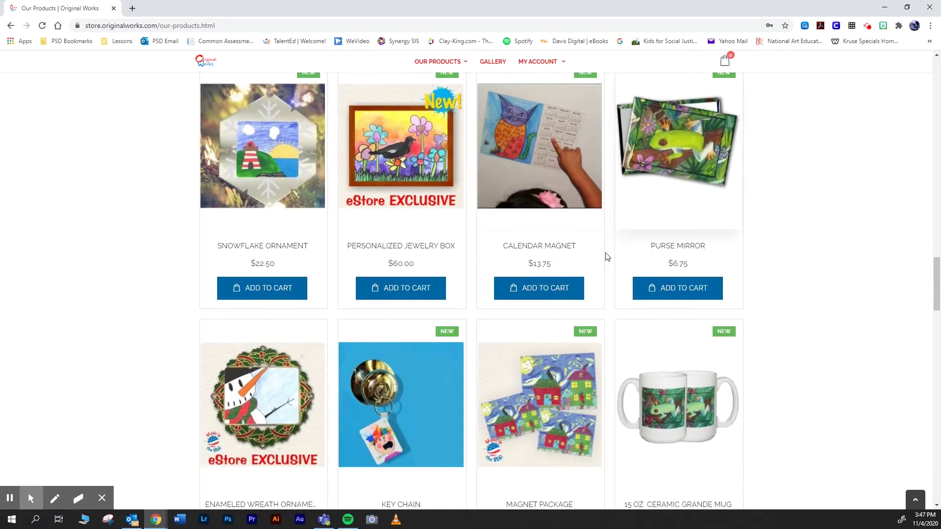
scroll(606, 274, down, 10)
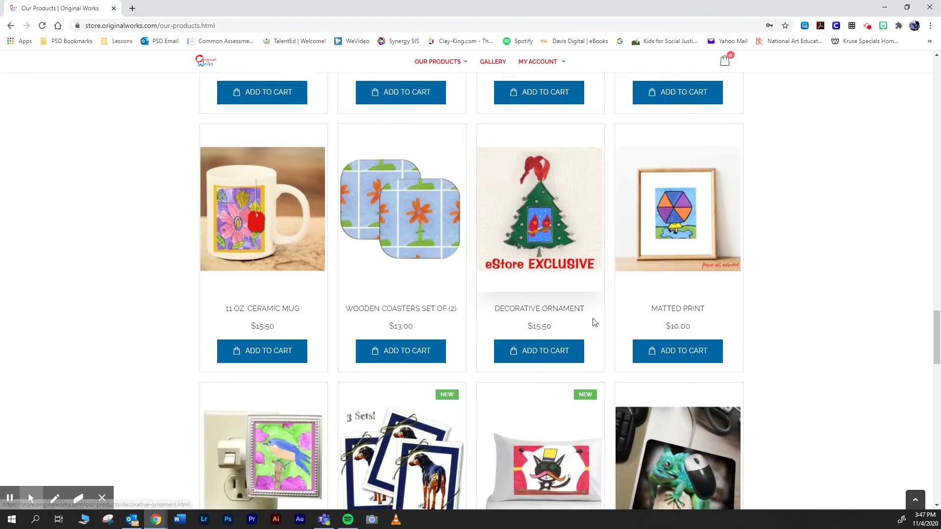
scroll(594, 322, down, 4)
scroll(593, 326, down, 6)
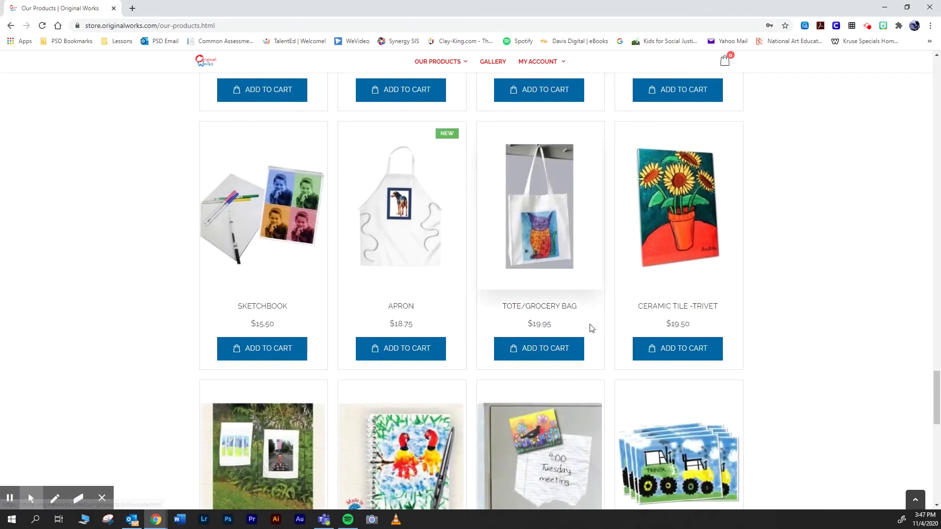
scroll(590, 328, down, 3)
scroll(588, 325, up, 12)
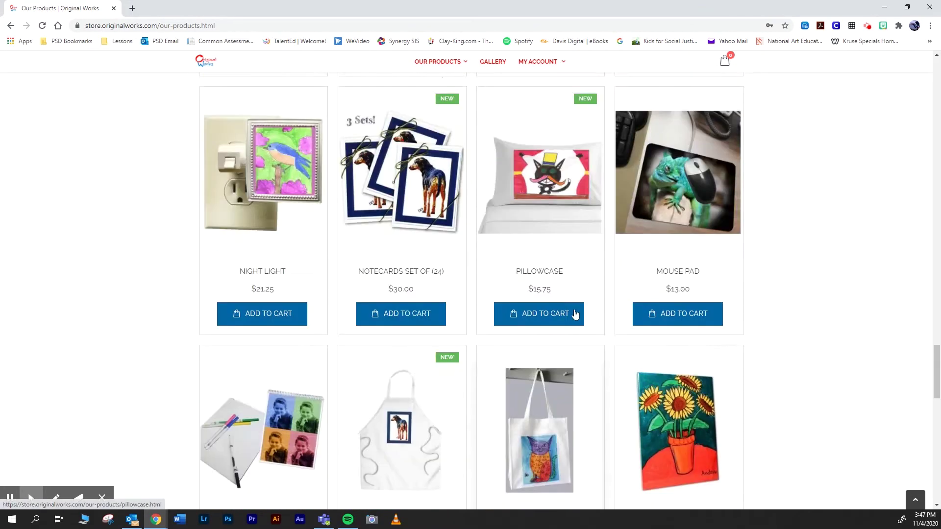
scroll(586, 307, up, 20)
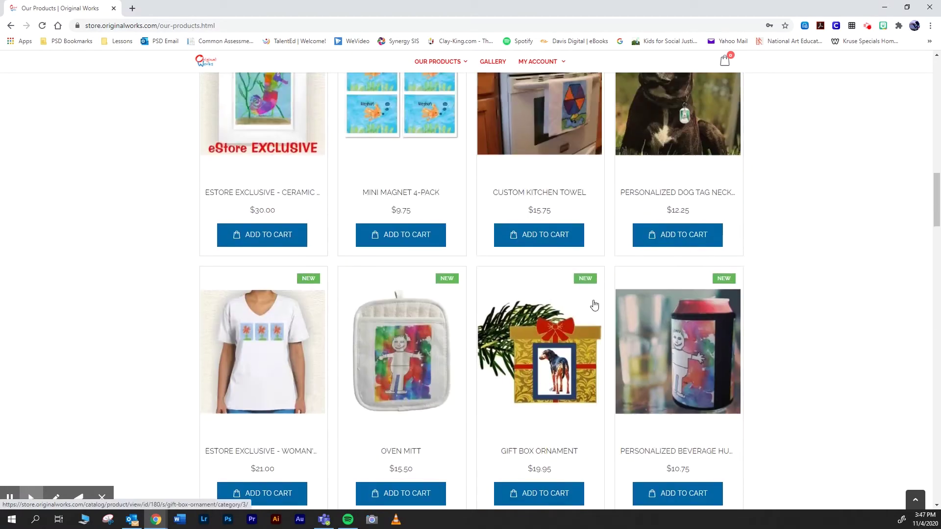
scroll(593, 304, up, 18)
scroll(512, 307, down, 2)
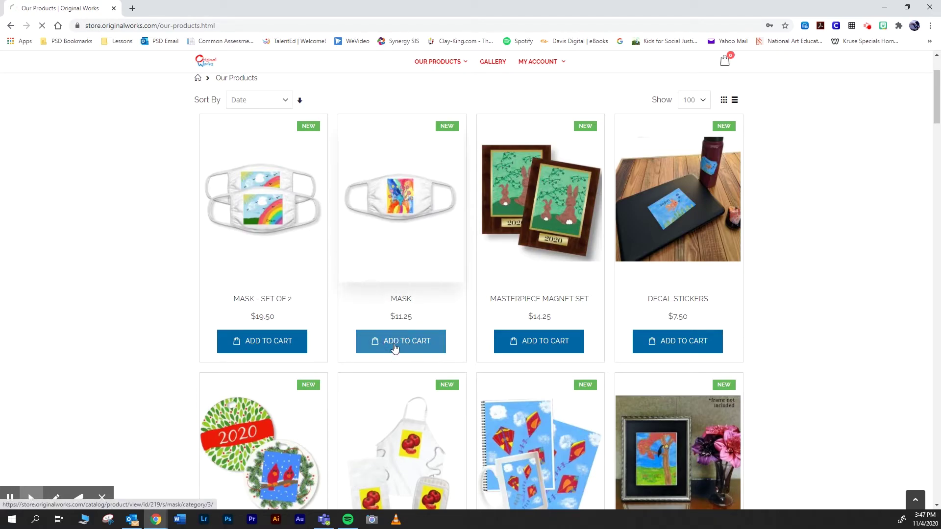
Add one $11.25 Mask printed with the custom artwork to the cart
click(394, 348)
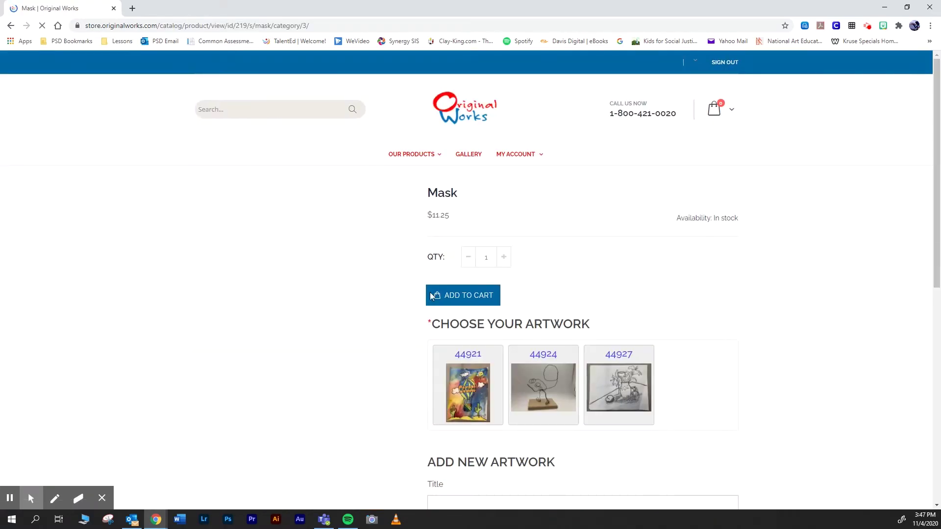
scroll(524, 250, down, 1)
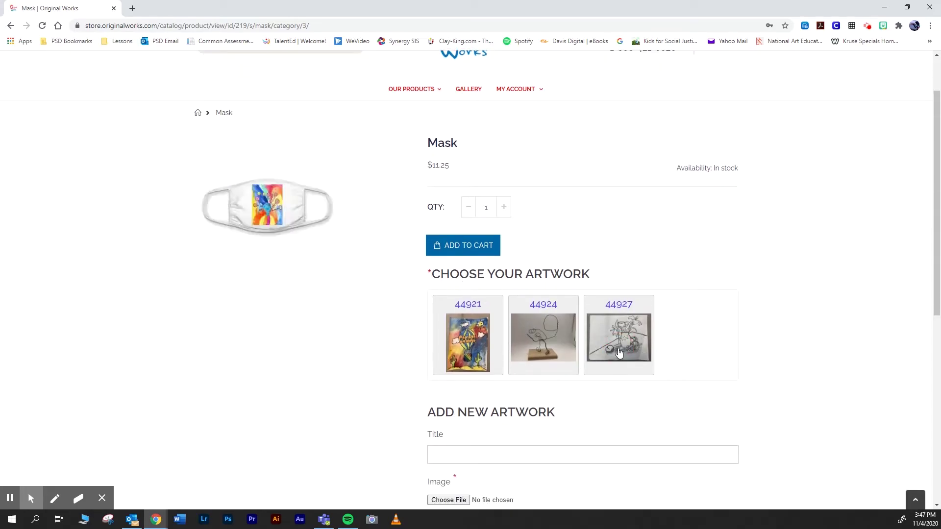
scroll(649, 269, down, 1)
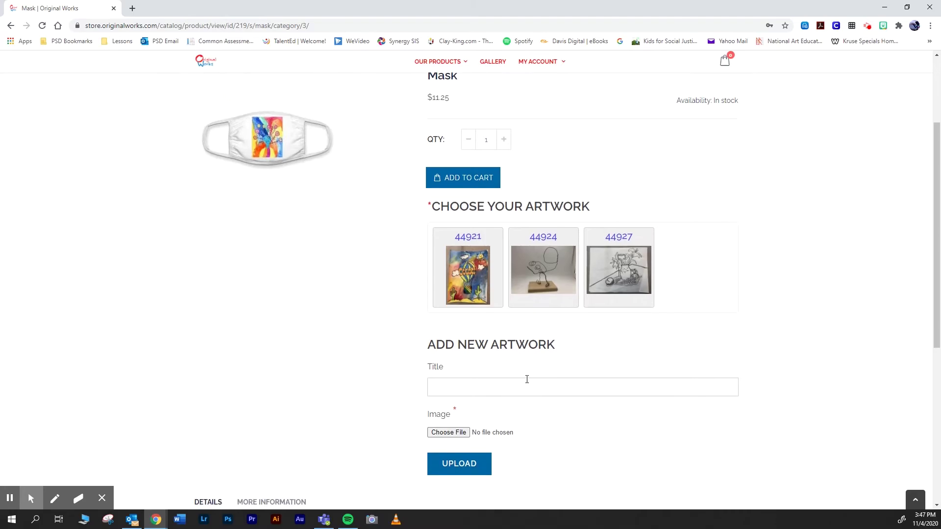
click(452, 185)
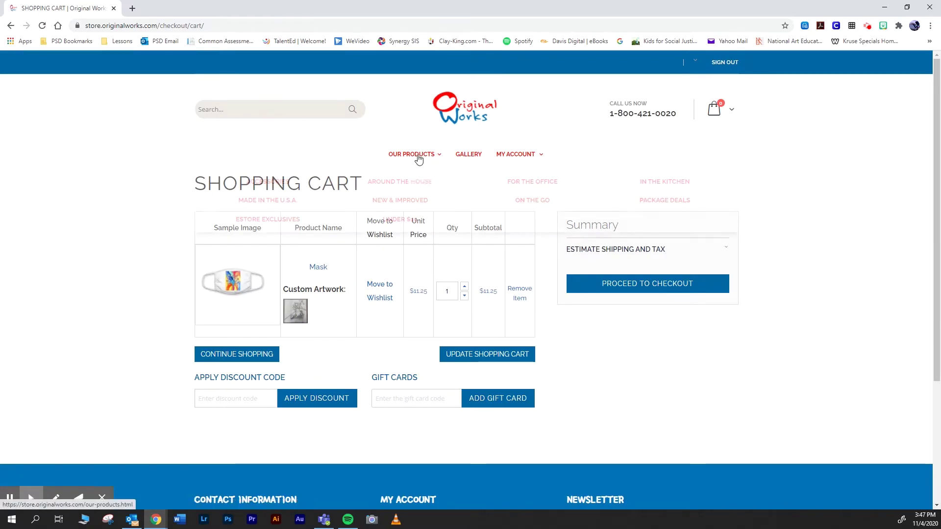
Add a $6.75 Memo Pad with custom artwork from the product catalogue to the cart
click(416, 155)
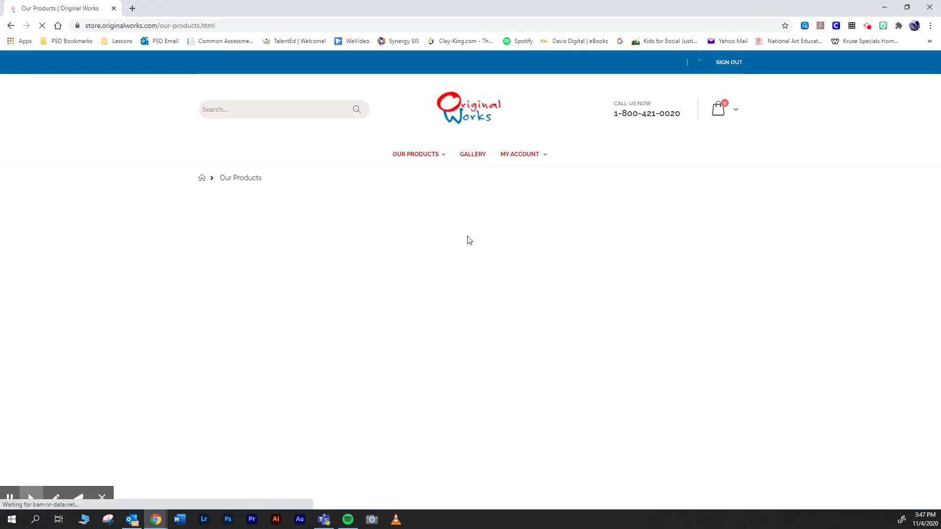
scroll(464, 235, down, 1)
scroll(465, 238, down, 7)
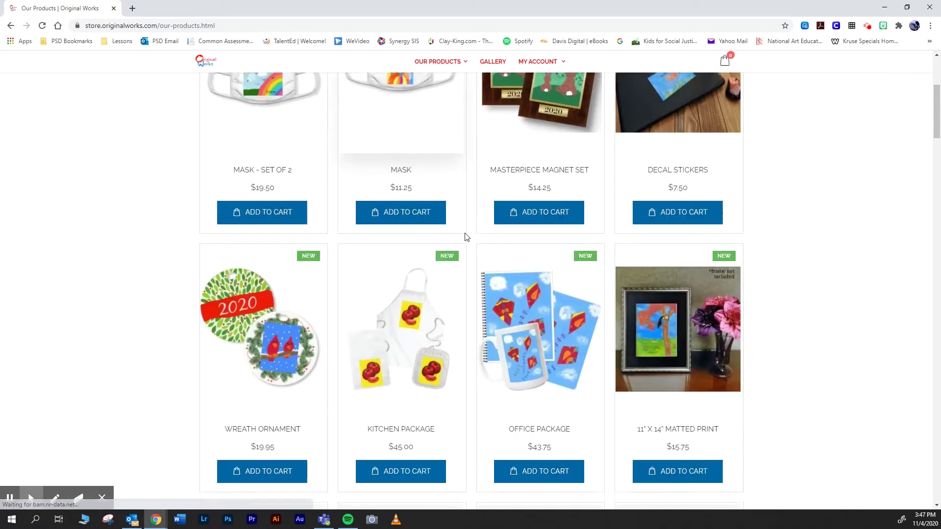
scroll(466, 236, down, 3)
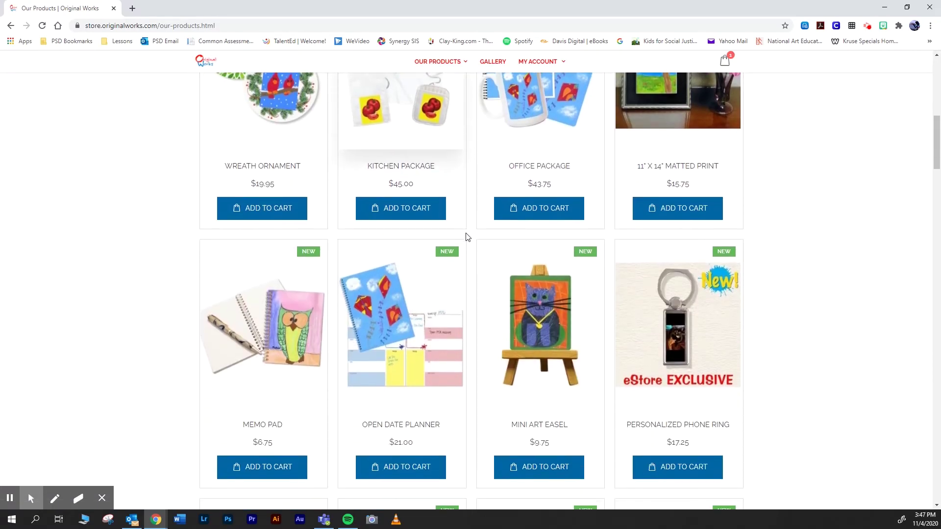
scroll(466, 236, down, 3)
click(267, 343)
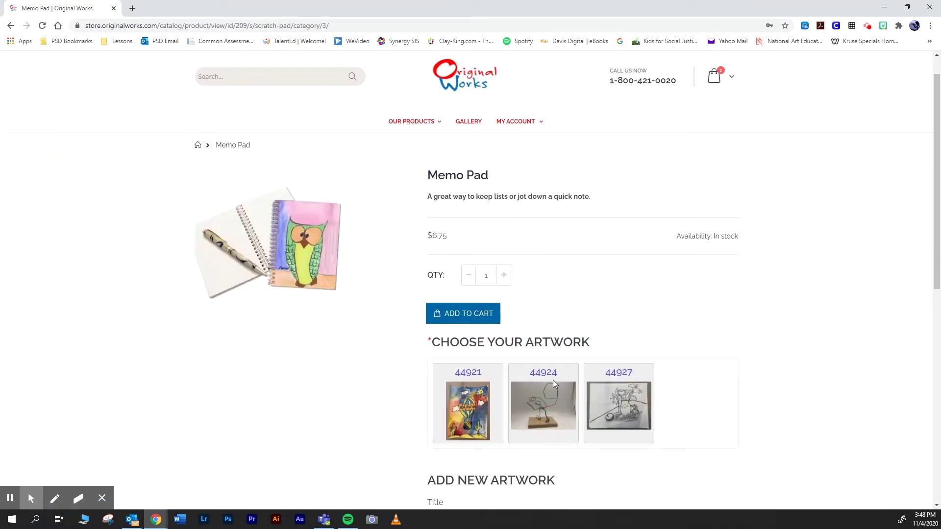
scroll(556, 365, down, 2)
scroll(560, 343, down, 1)
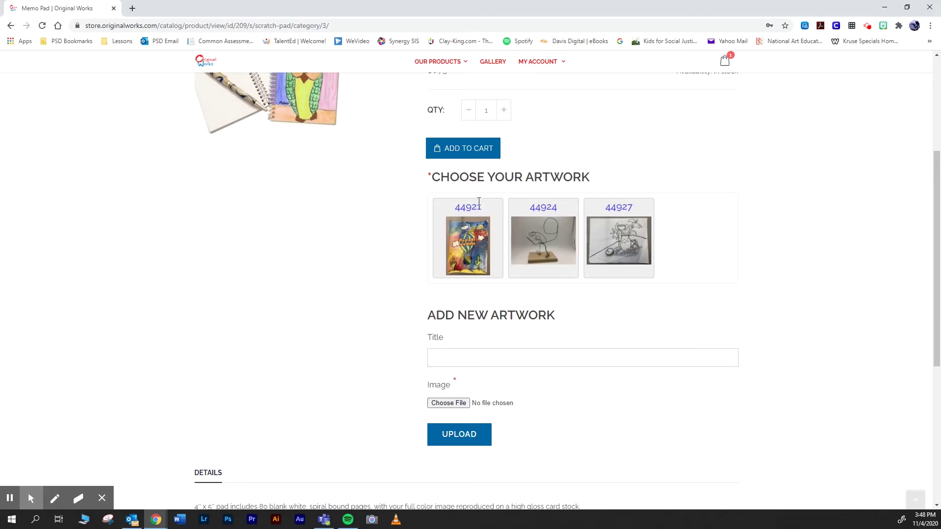
click(466, 150)
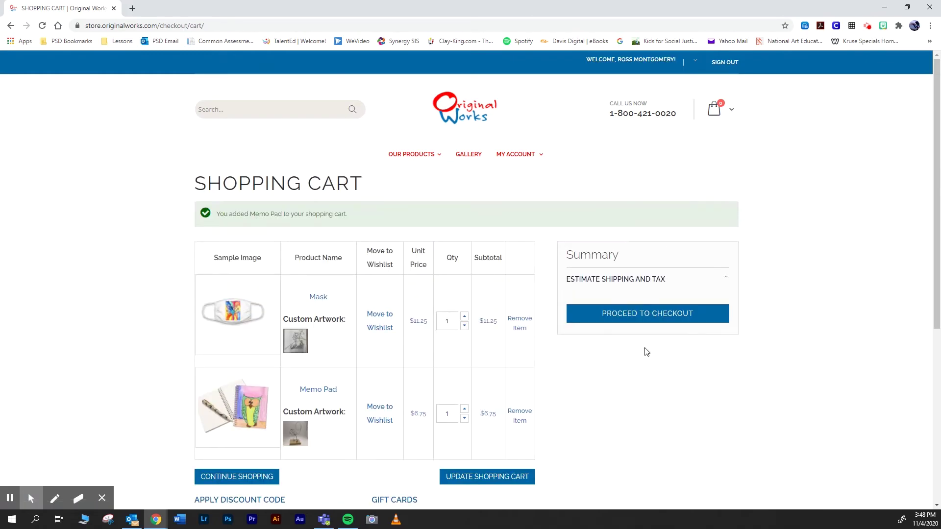
Proceed to checkout with the two-item order totalling $23.95
scroll(644, 343, down, 1)
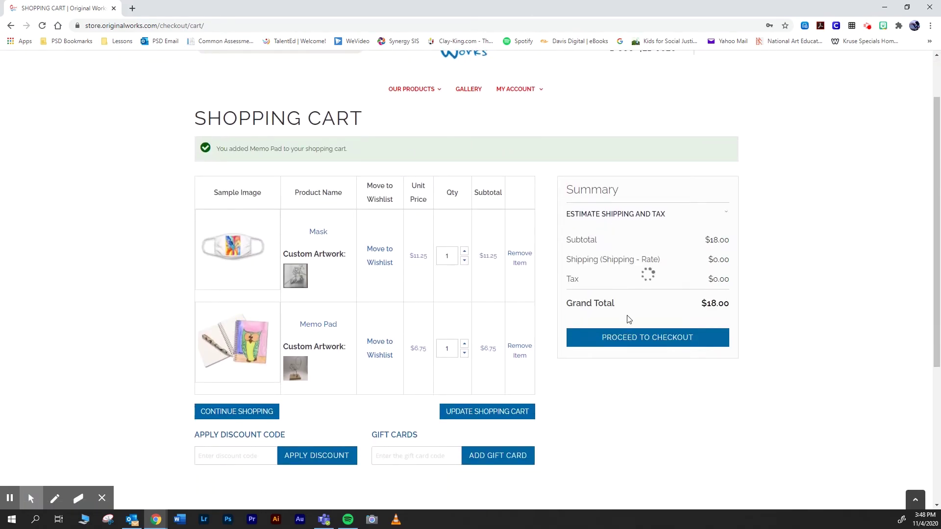
scroll(637, 314, down, 1)
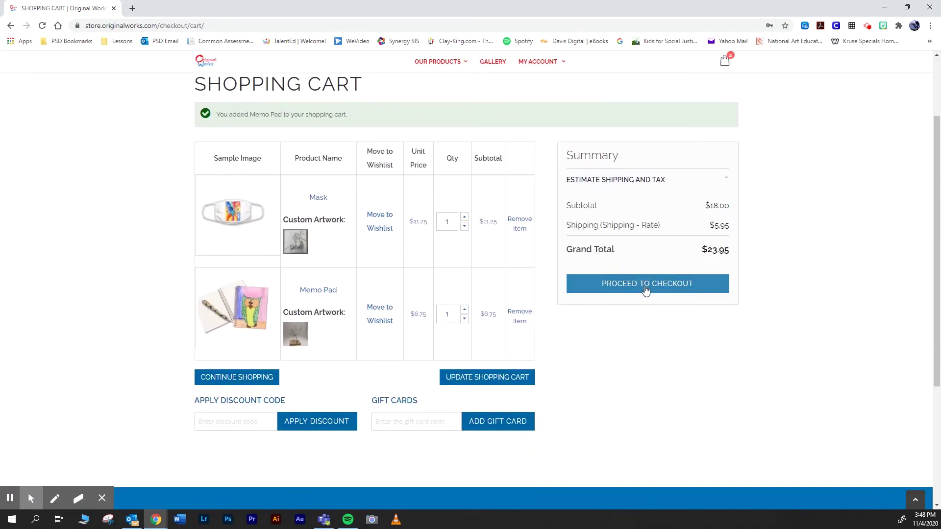
click(645, 289)
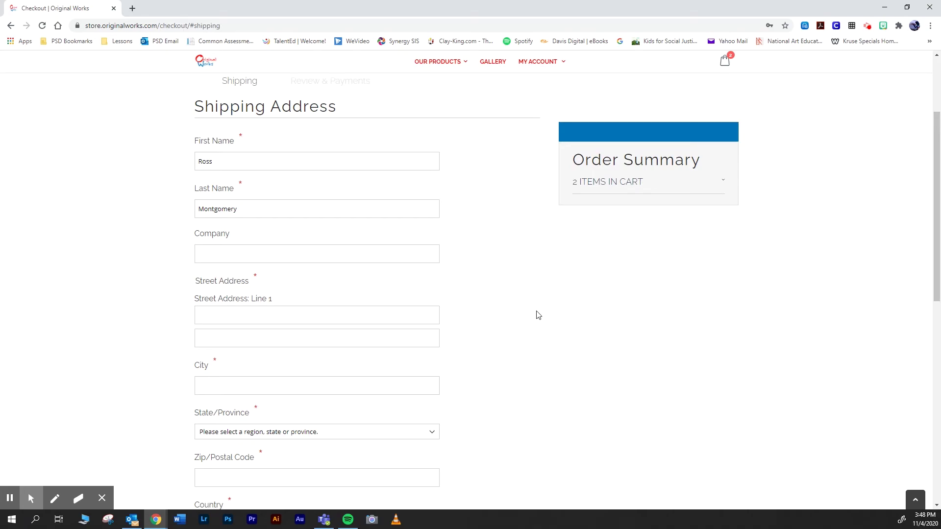
Fill in the school's code in the School Code field of the shipping form
scroll(536, 312, down, 6)
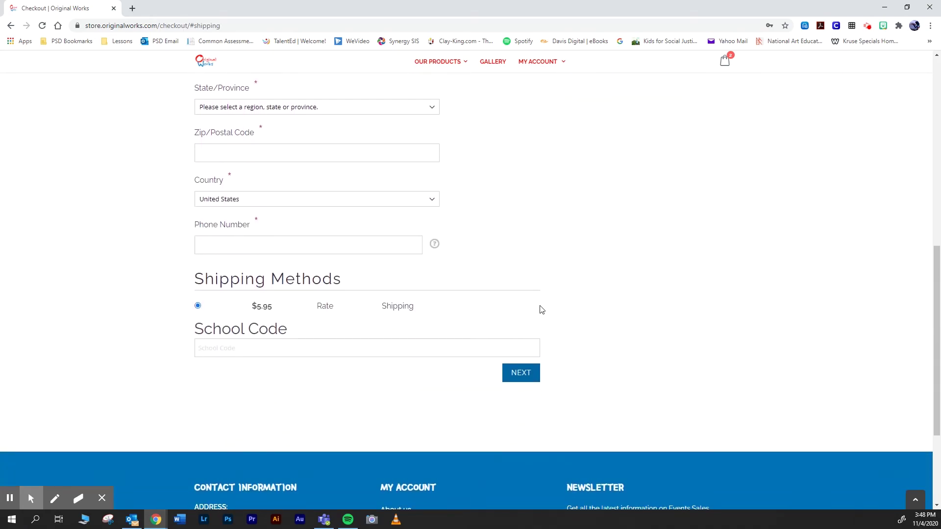
click(408, 354)
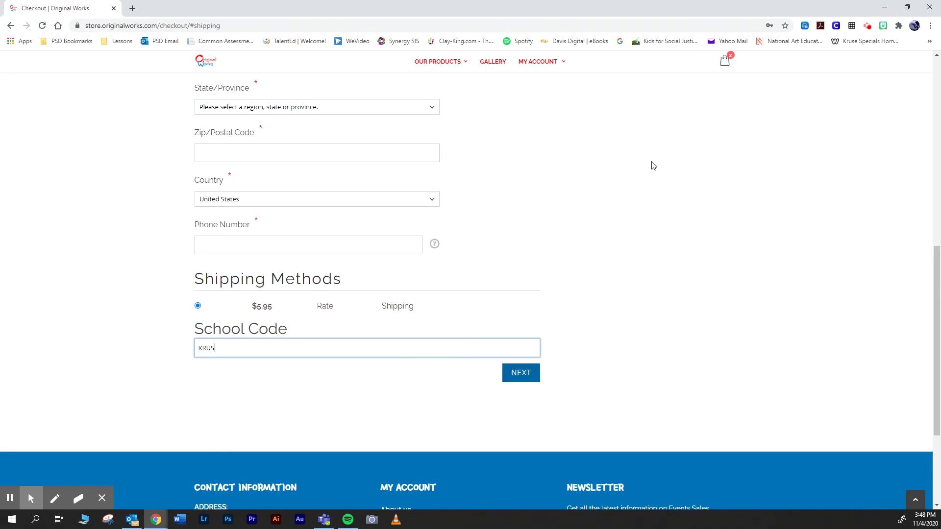
scroll(535, 199, up, 10)
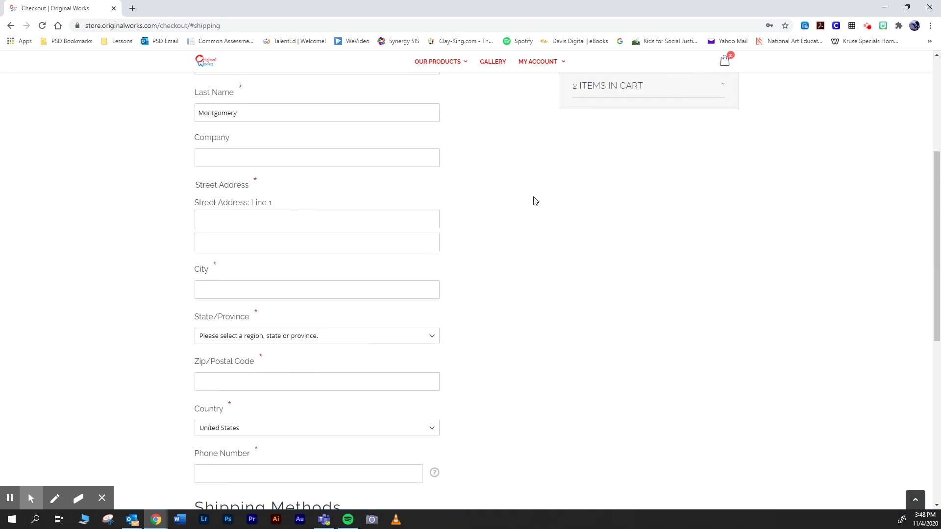